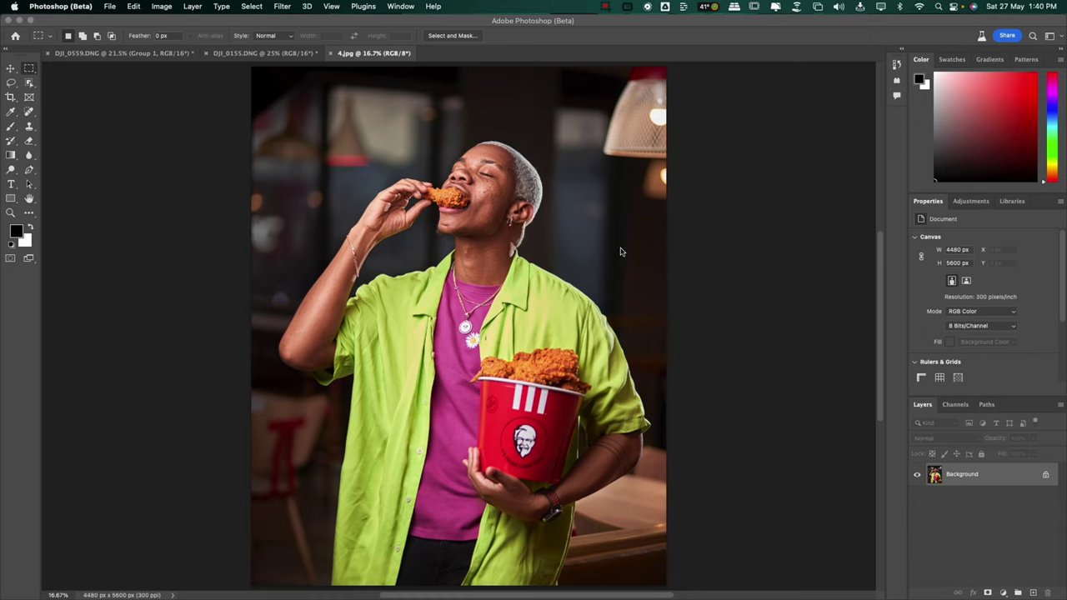
Widen the 4.jpg canvas leftward to 9402 × 5600 px and marquee-select the new blank strip
scroll(620, 252, down, 3)
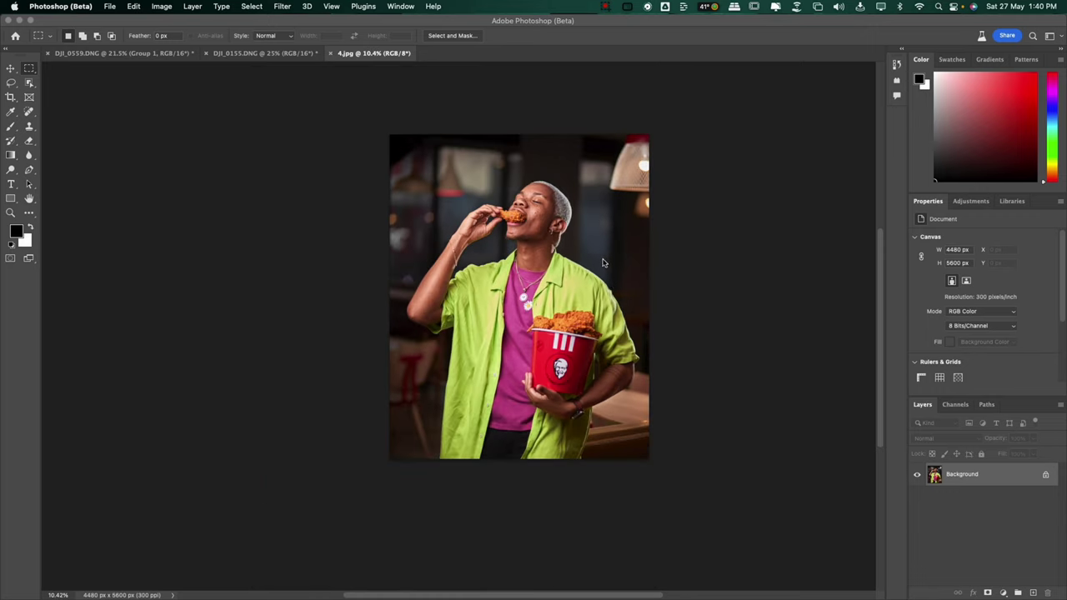
key(c)
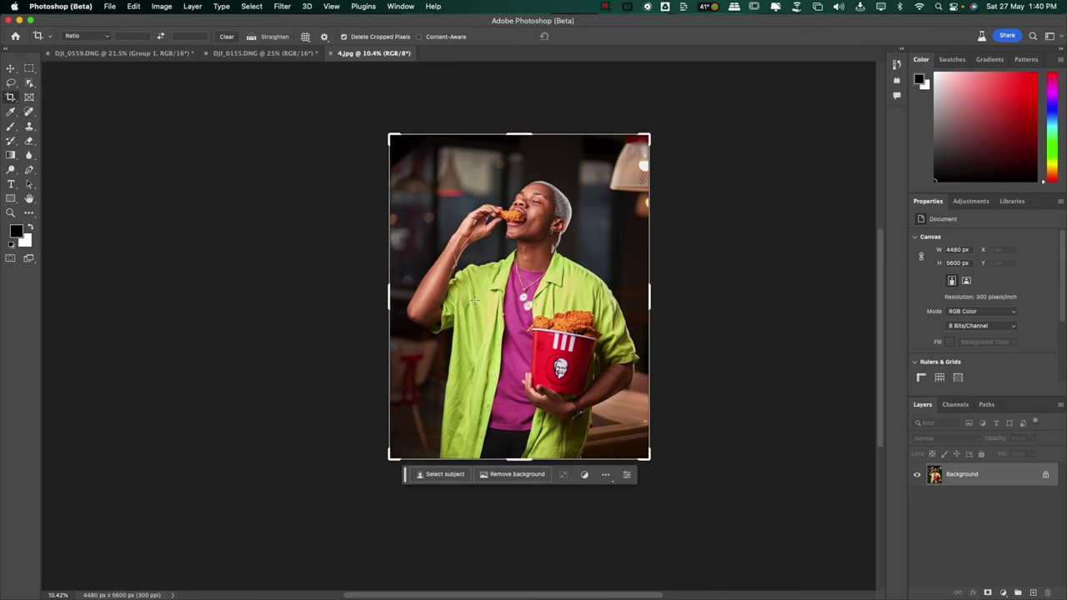
drag(389, 293, 247, 288)
click(582, 36)
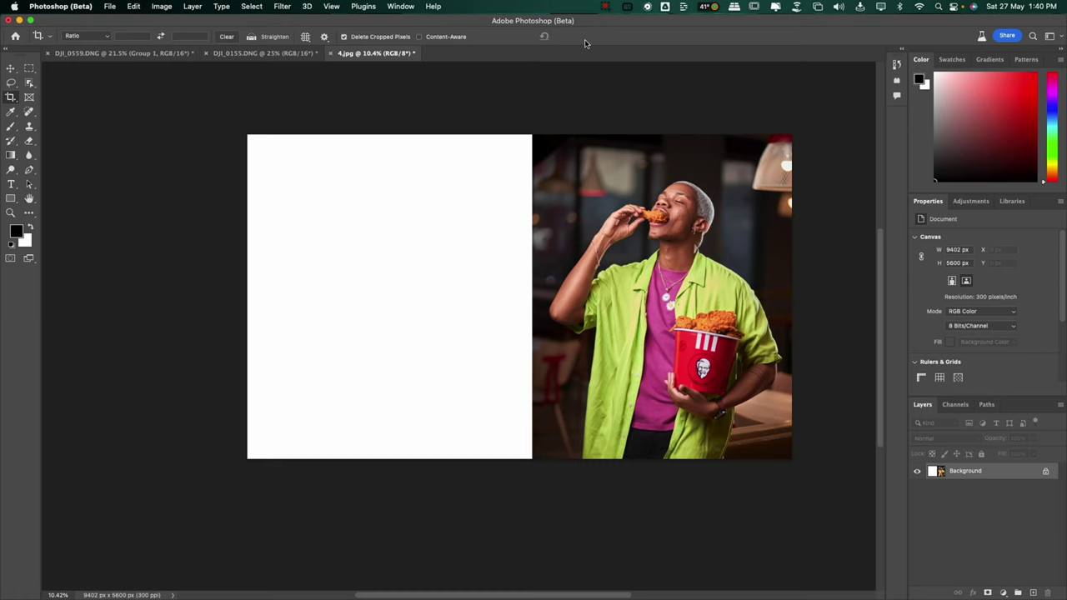
key(m)
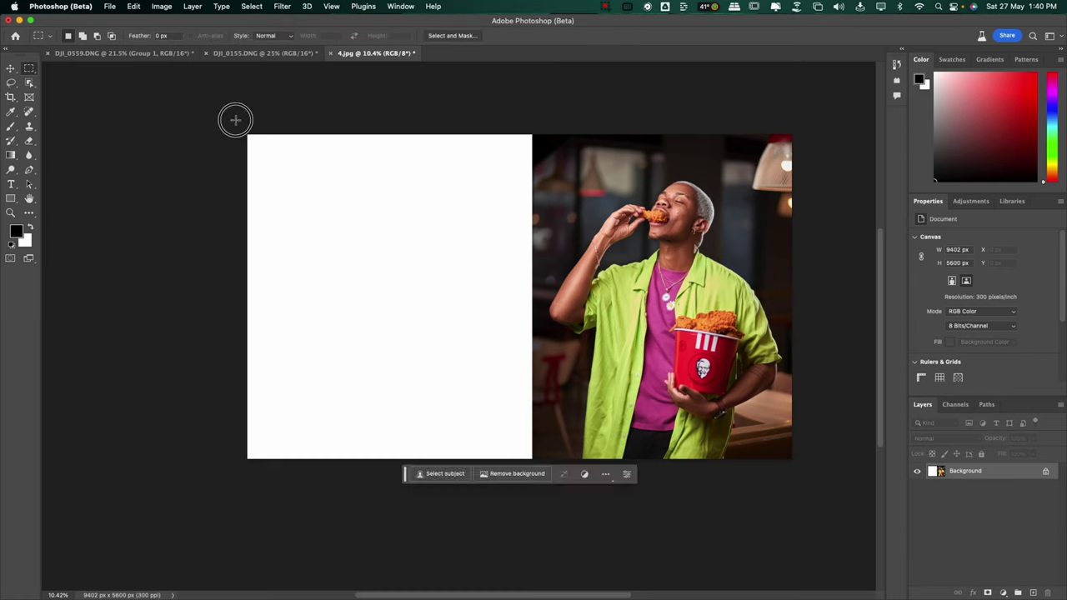
drag(234, 119, 541, 480)
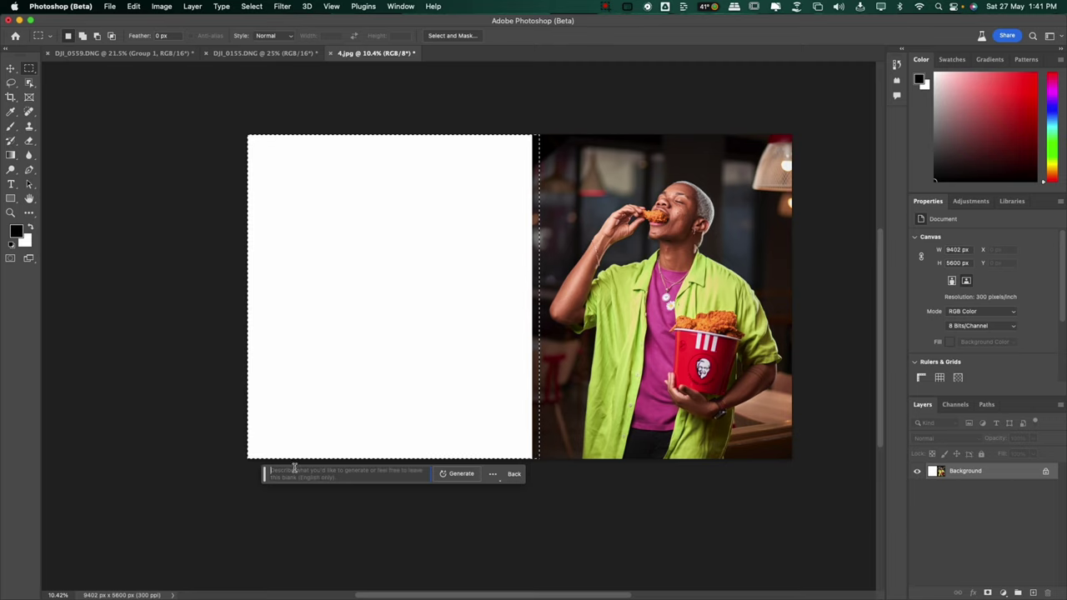
Generate an unprompted fill for the left strip, compare all three variations, and keep variation 1/3
click(459, 474)
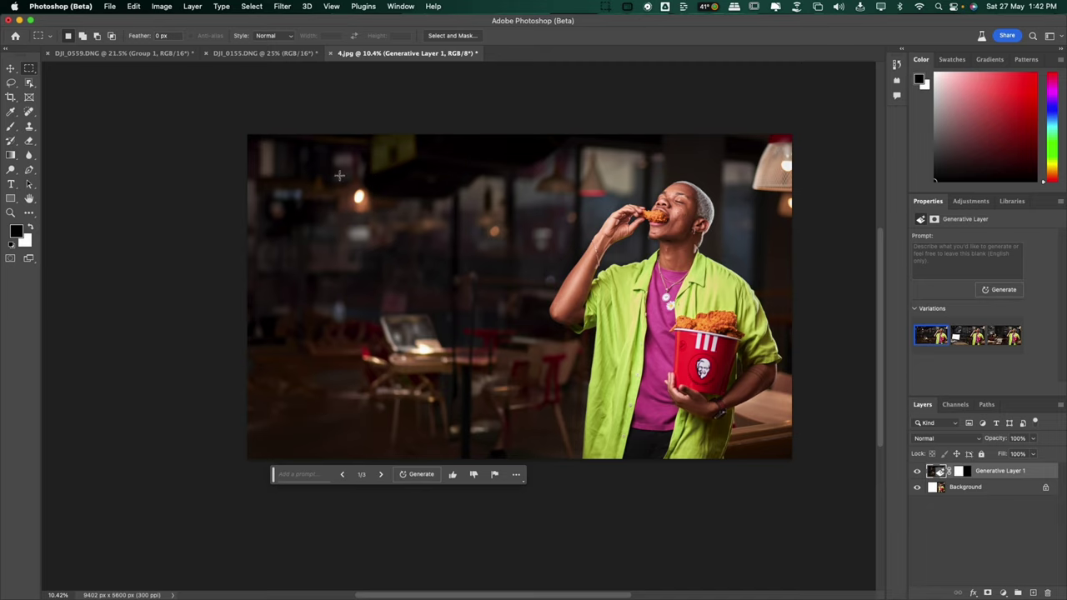
scroll(325, 171, up, 5)
scroll(465, 279, down, 5)
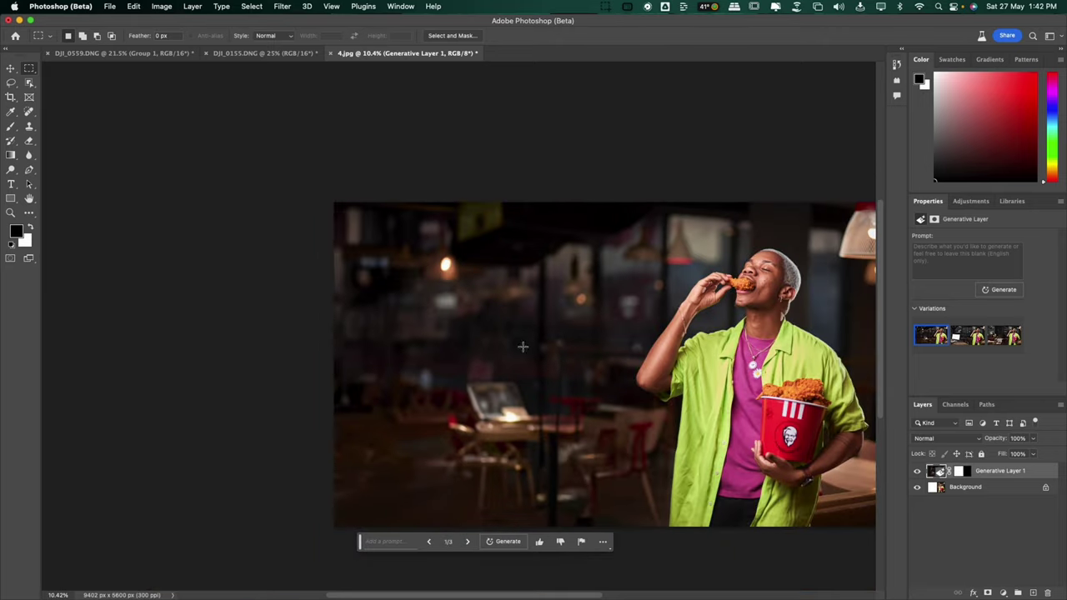
drag(699, 408, 583, 380)
click(367, 515)
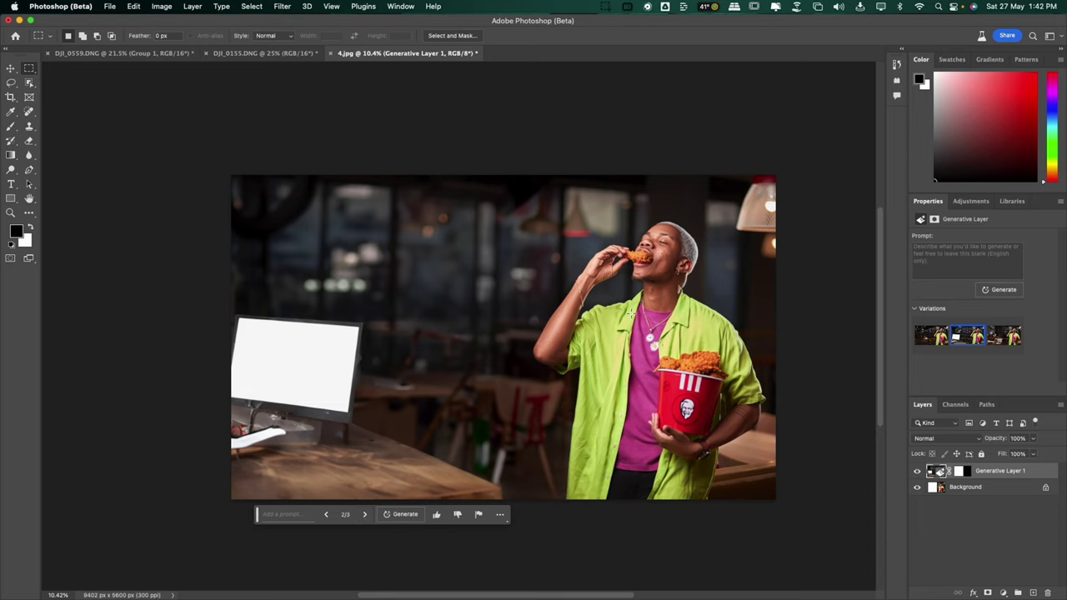
click(370, 516)
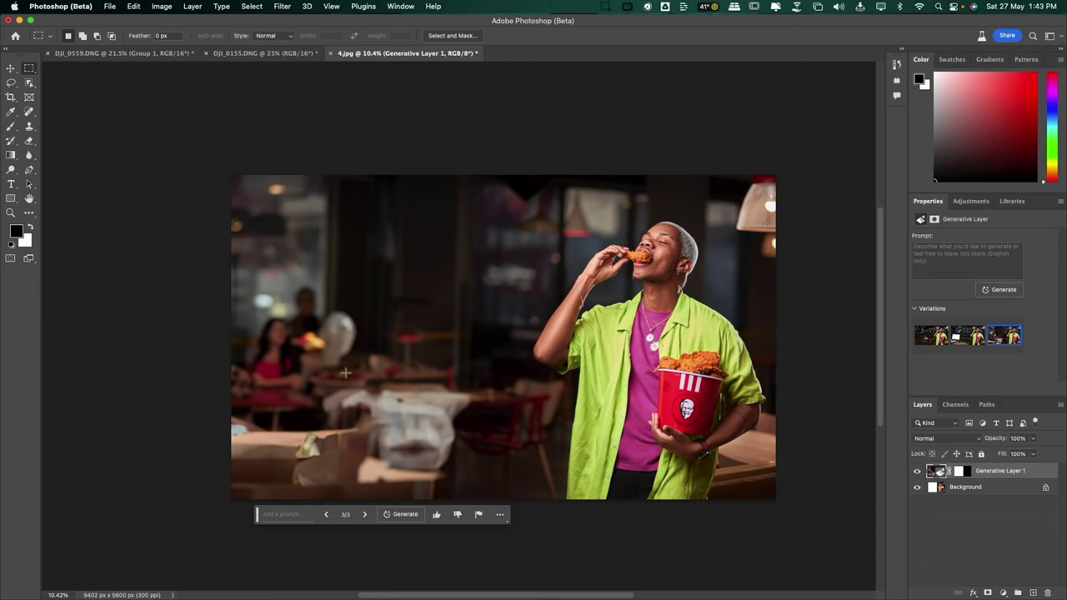
click(364, 513)
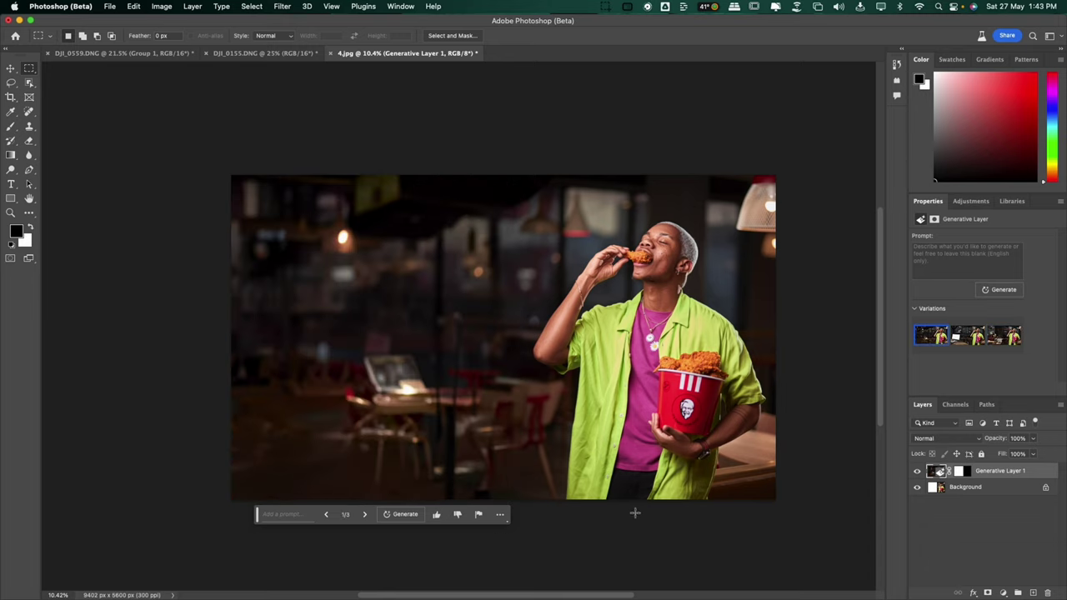
scroll(728, 406, up, 3)
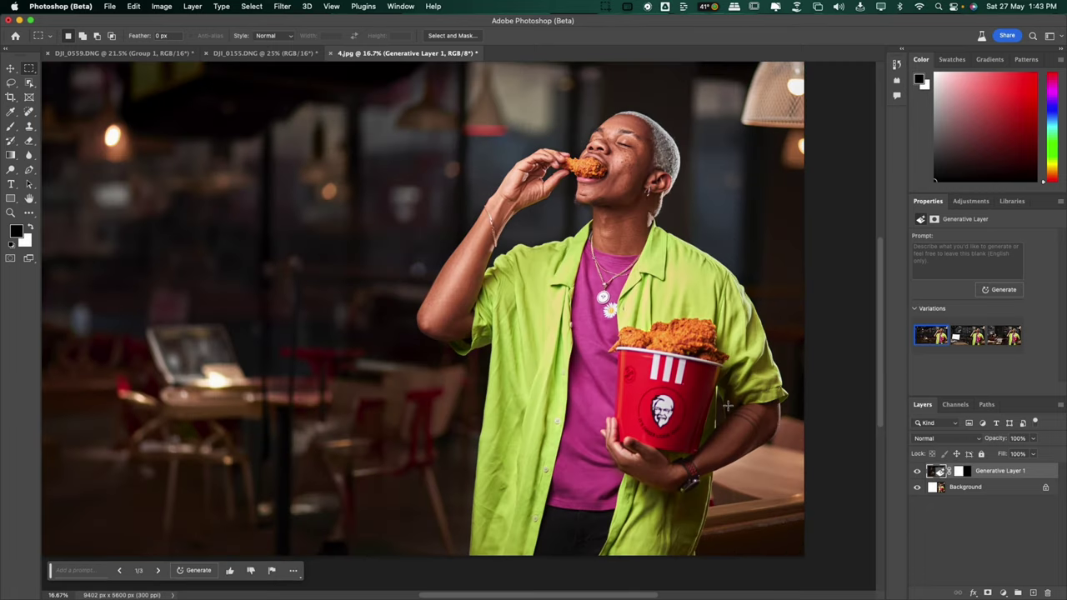
scroll(728, 406, down, 3)
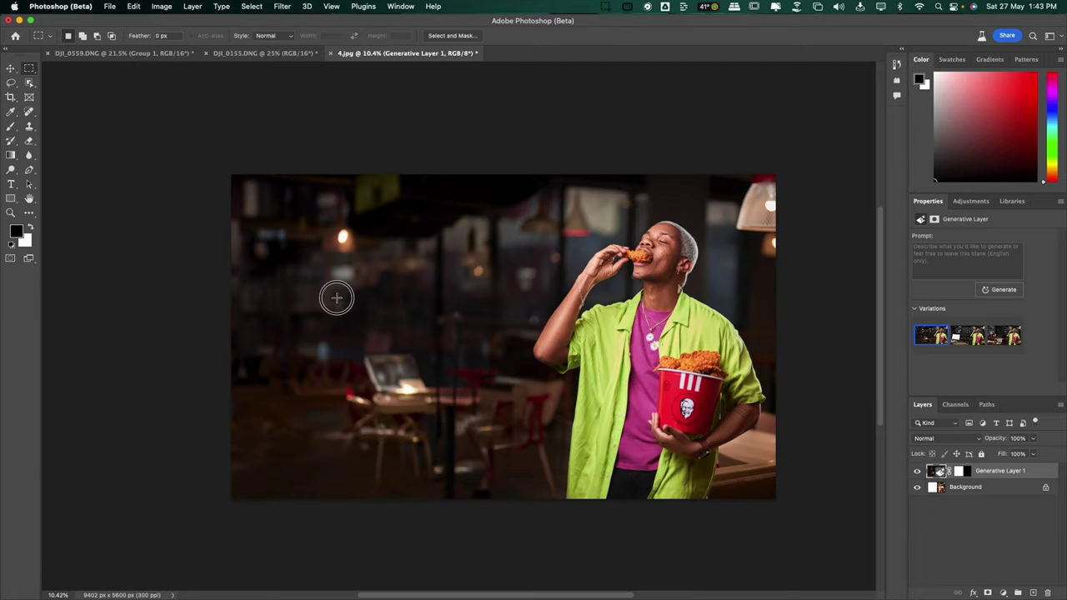
Select the background area left of the man and generate 'A COUPLE HAVING DINNER' there
drag(512, 454, 525, 459)
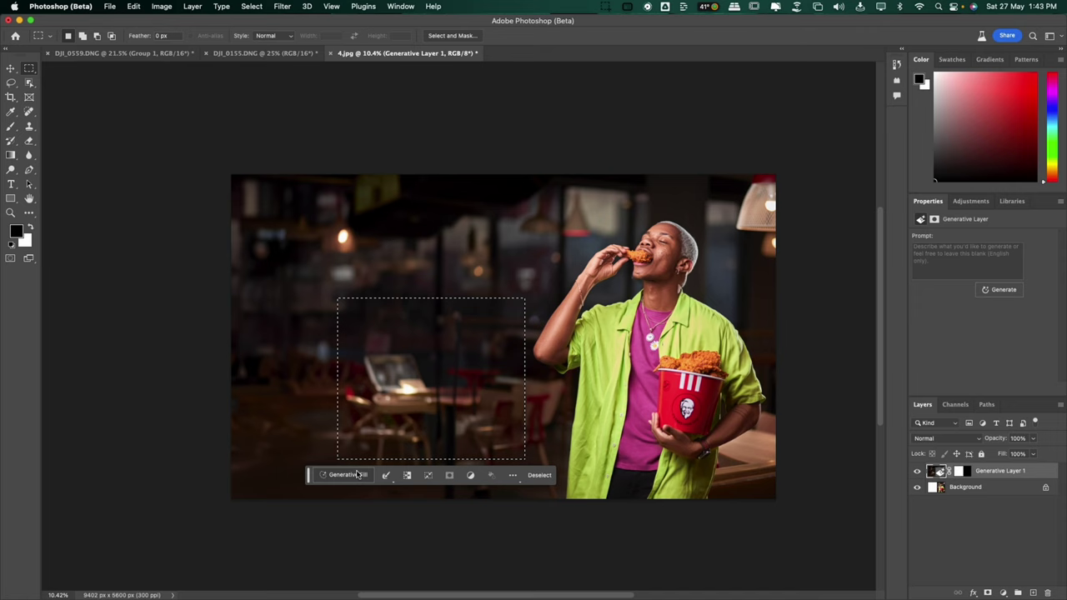
click(346, 476)
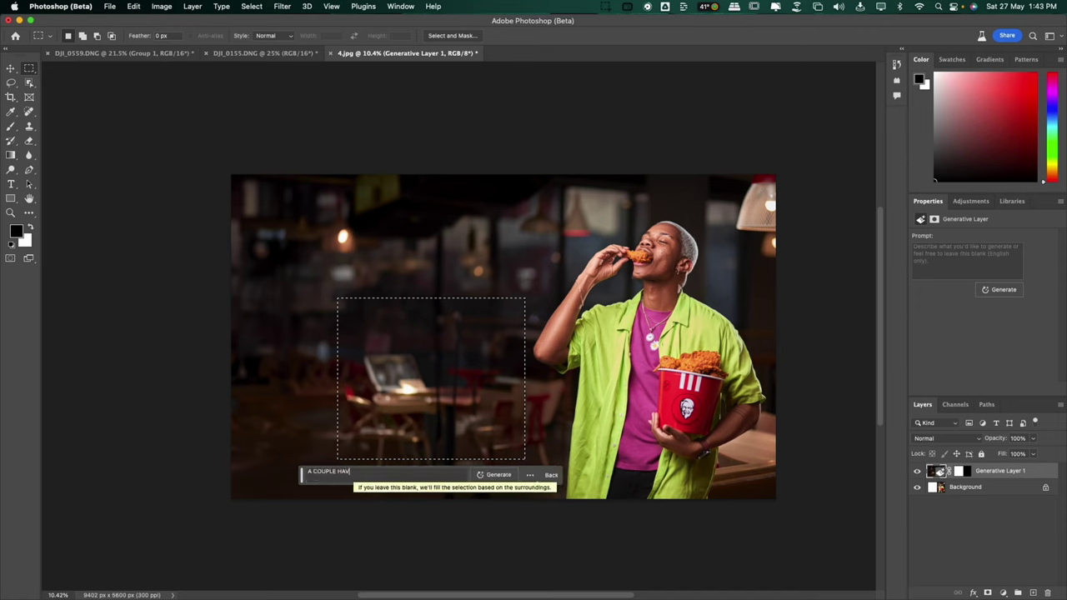
click(500, 476)
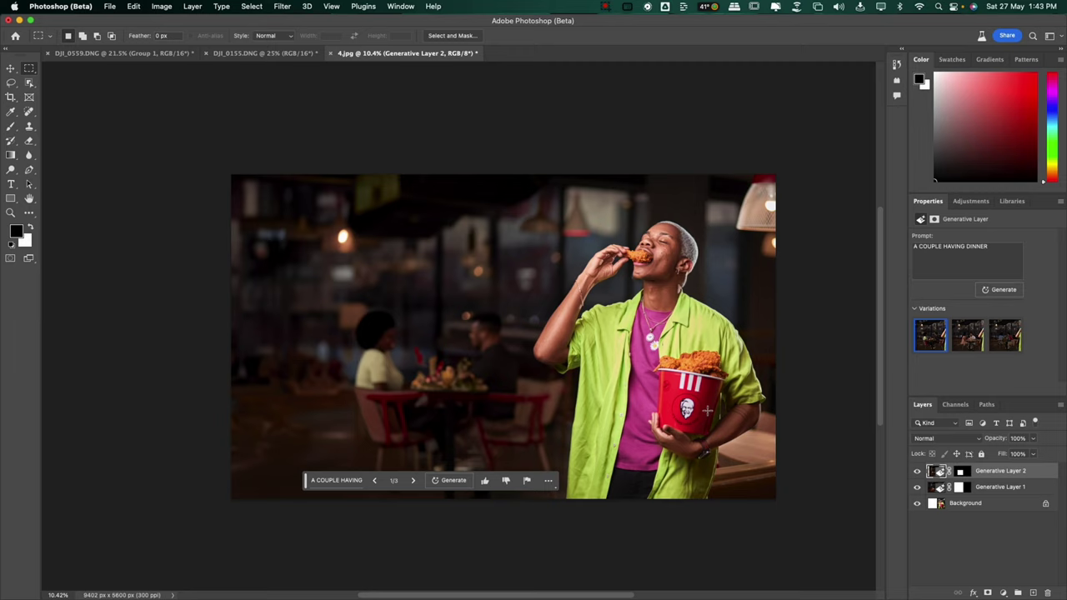
Compare the dining couple variations and keep variation 2/3
click(416, 480)
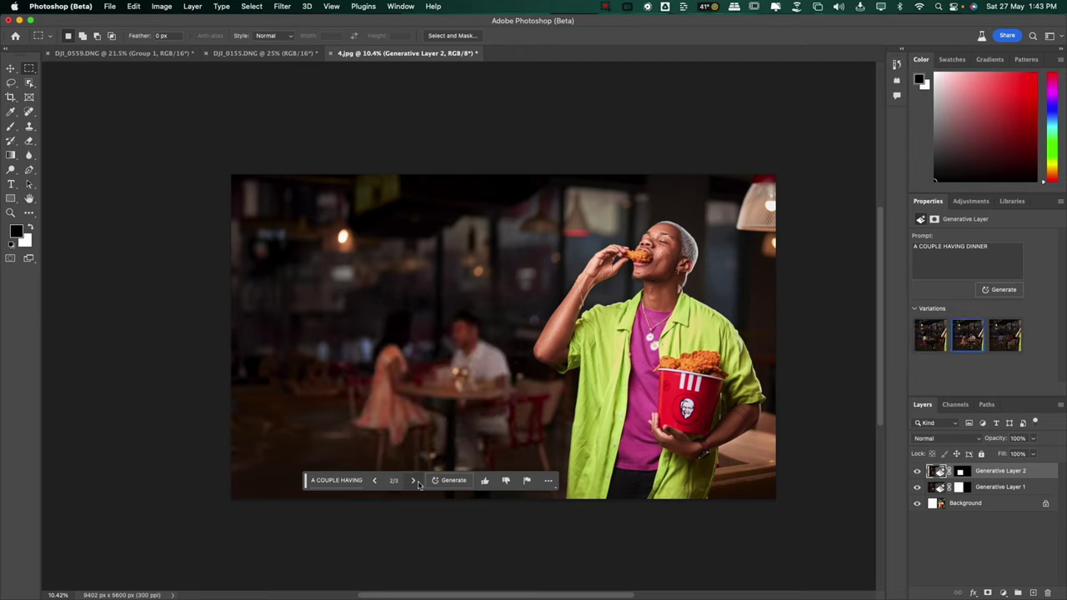
click(415, 481)
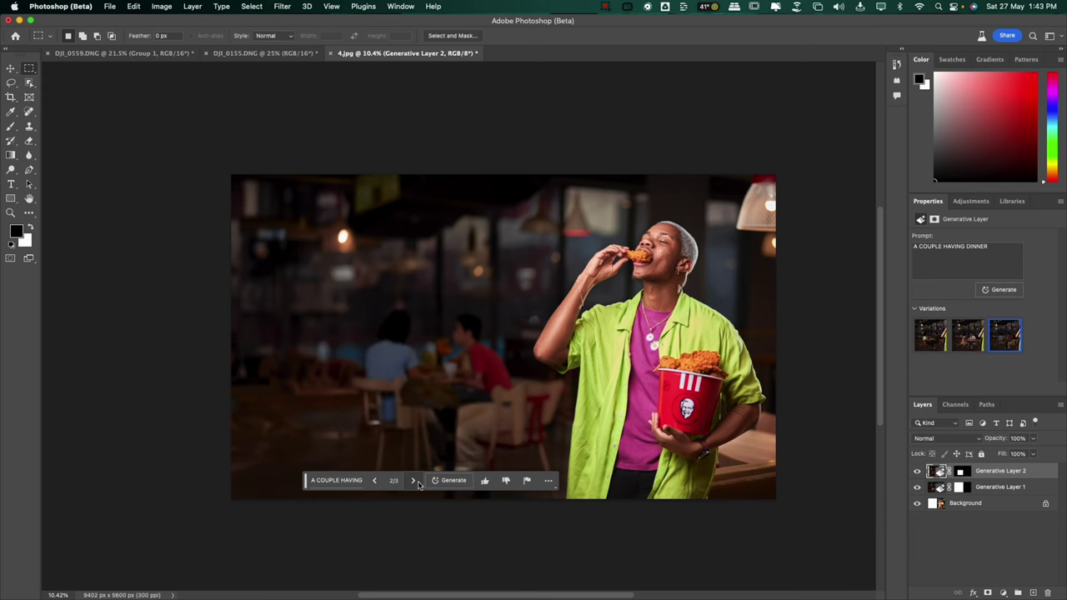
click(375, 480)
scroll(660, 363, up, 3)
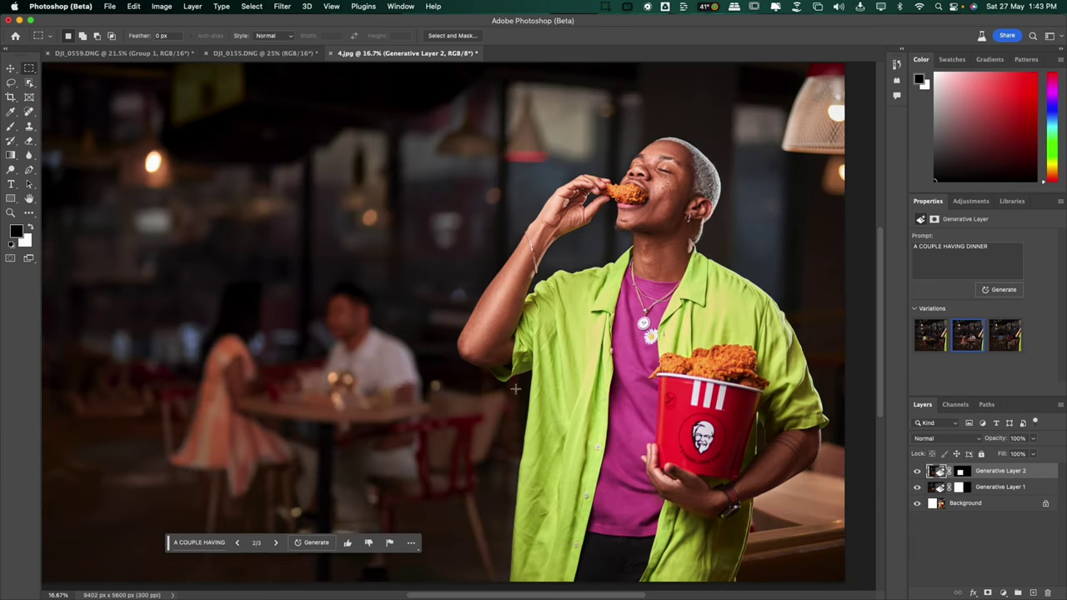
scroll(474, 396, down, 3)
scroll(517, 408, left, 3)
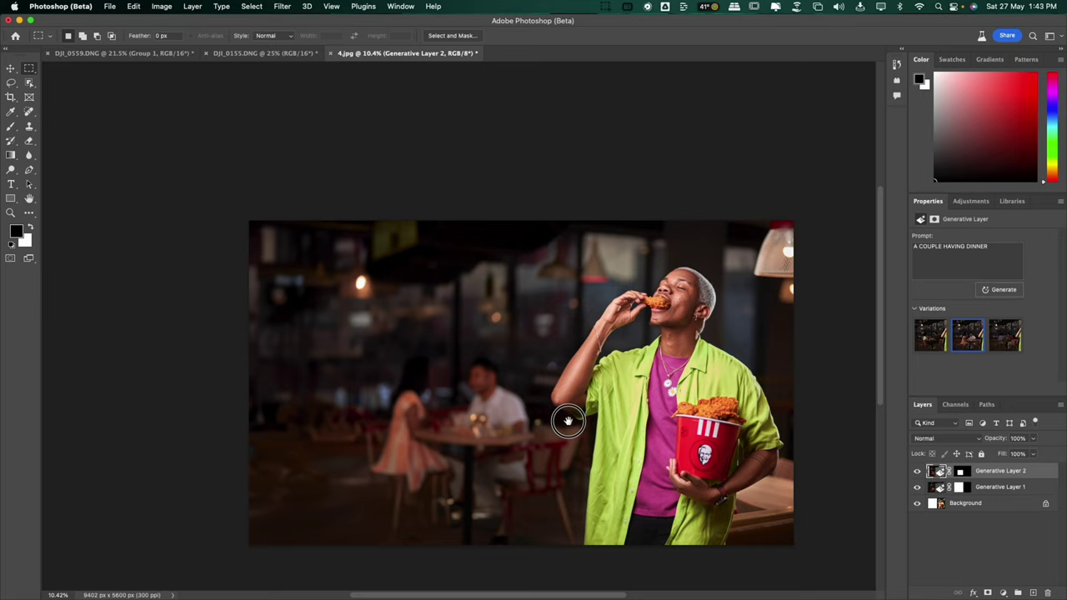
scroll(567, 416, down, 2)
scroll(579, 384, up, 3)
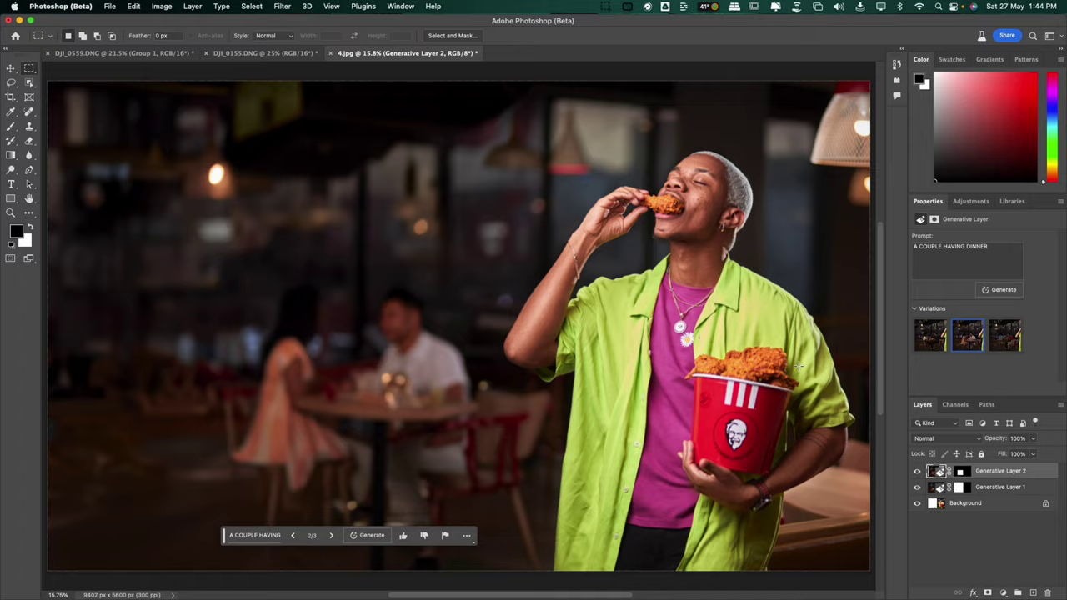
scroll(799, 367, up, 3)
scroll(785, 358, right, 2)
key(l)
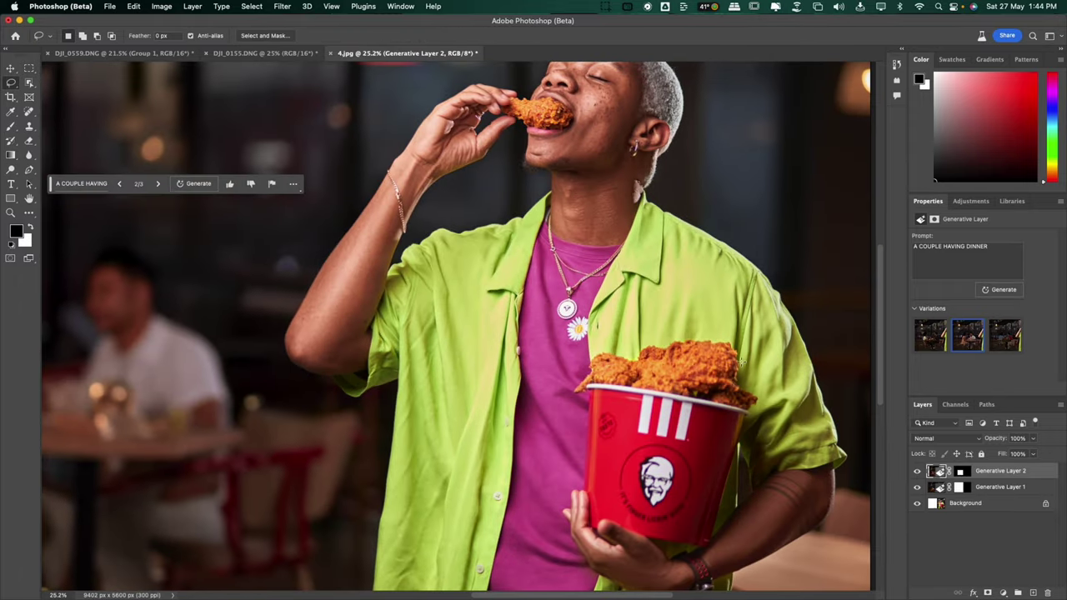
Lasso the fried chicken in the red bucket and generate 'ICECREAM' in its place
click(593, 384)
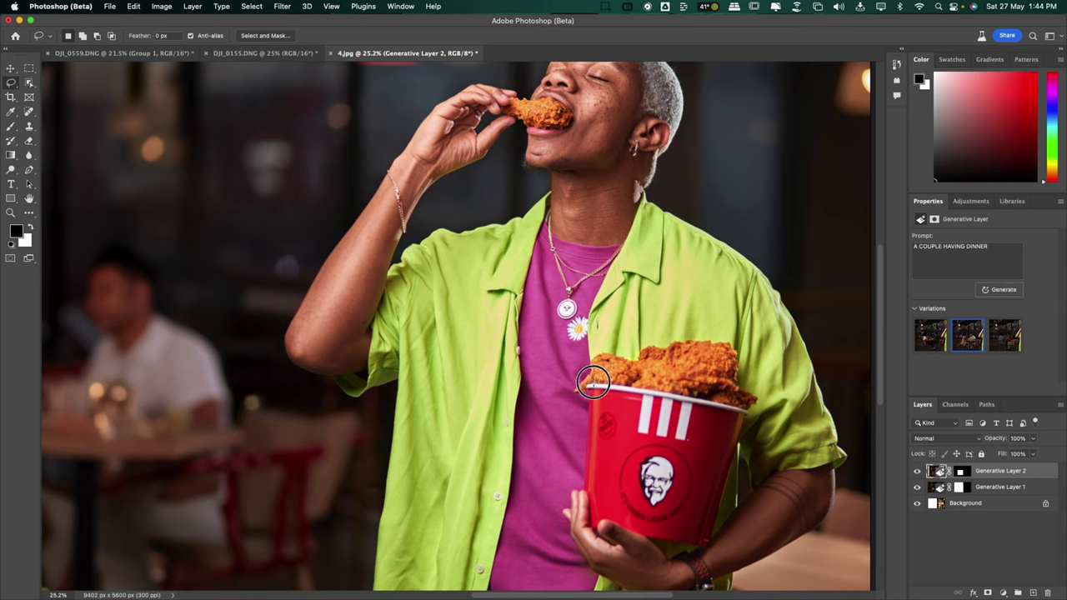
mouse_move(593, 384)
mouse_down()
mouse_move(567, 385)
mouse_move(601, 347)
mouse_move(629, 353)
mouse_move(717, 337)
mouse_up()
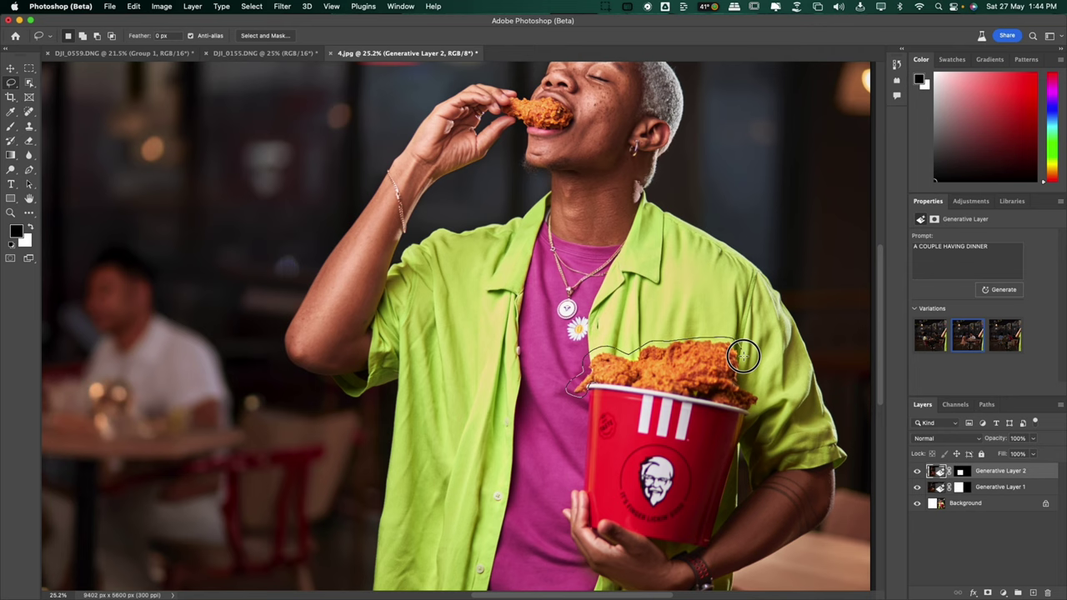
mouse_move(742, 356)
mouse_down()
mouse_move(760, 386)
mouse_move(757, 404)
mouse_move(736, 413)
mouse_move(593, 387)
mouse_up()
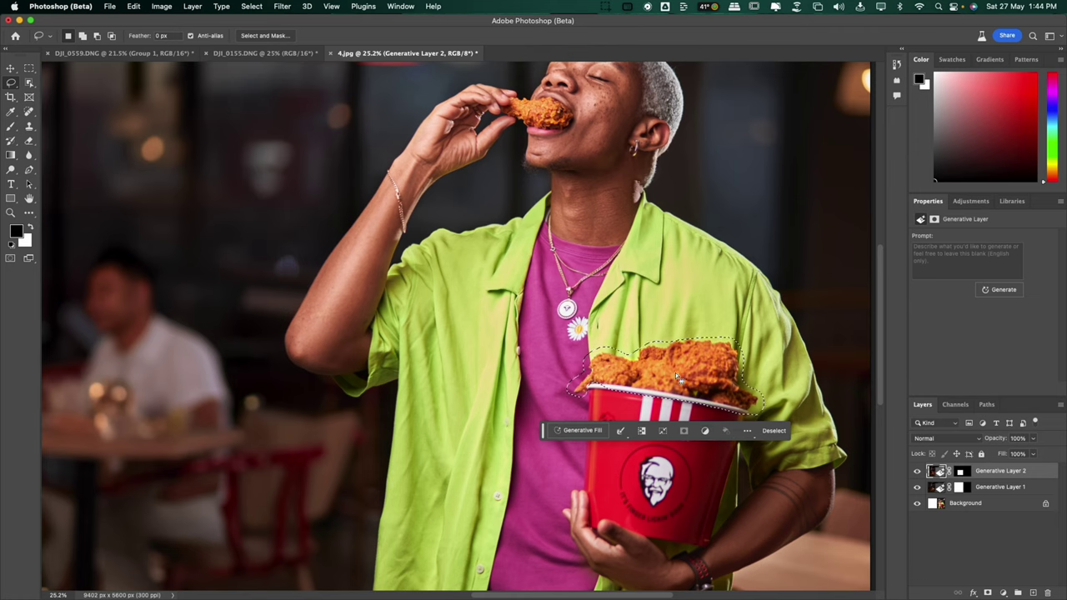
scroll(675, 372, down, 2)
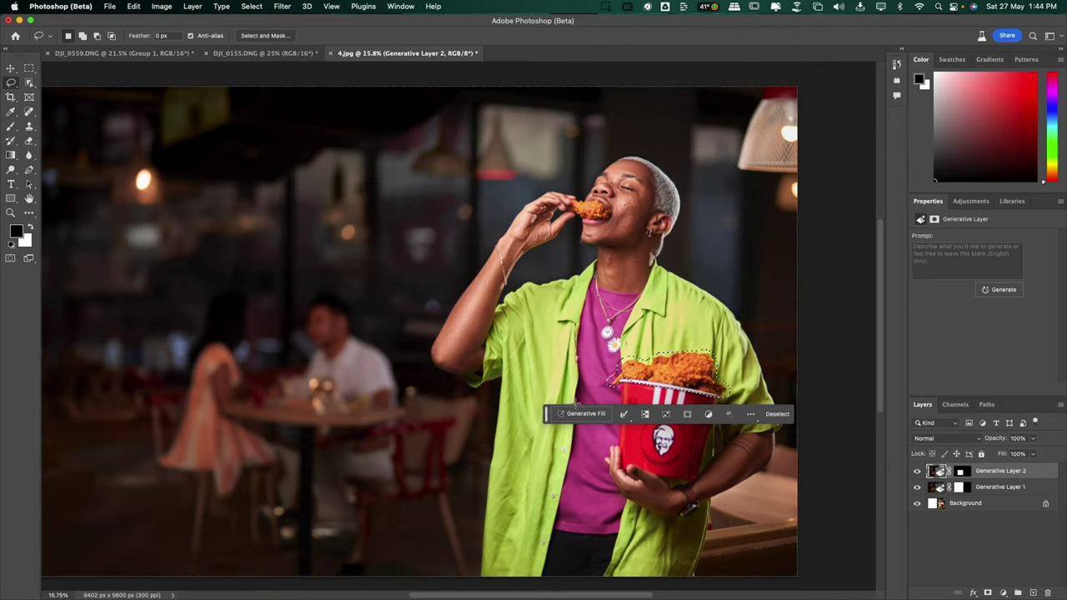
drag(546, 414, 339, 426)
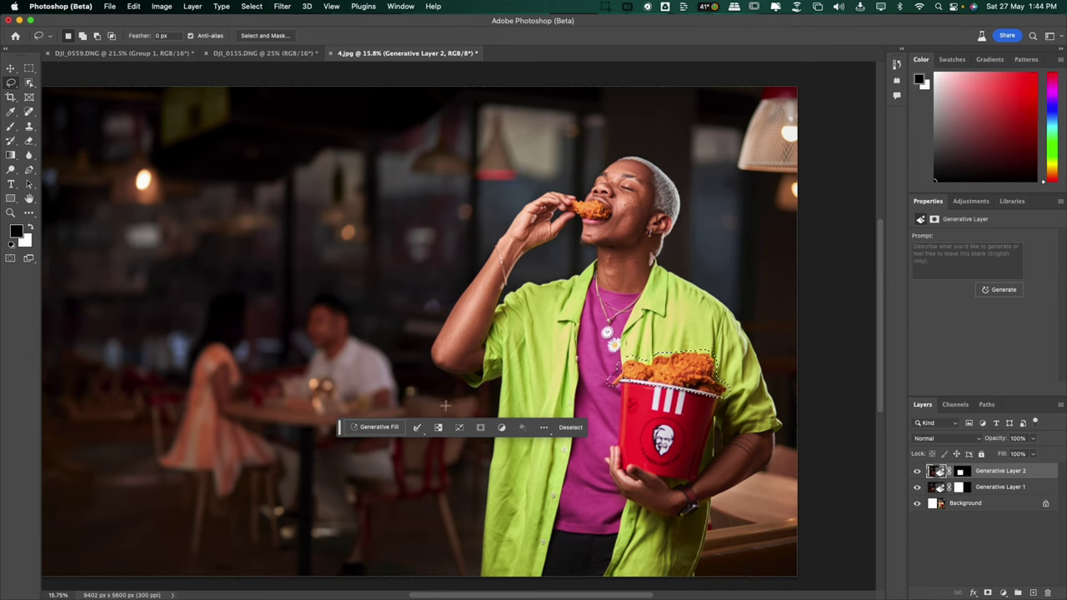
click(377, 427)
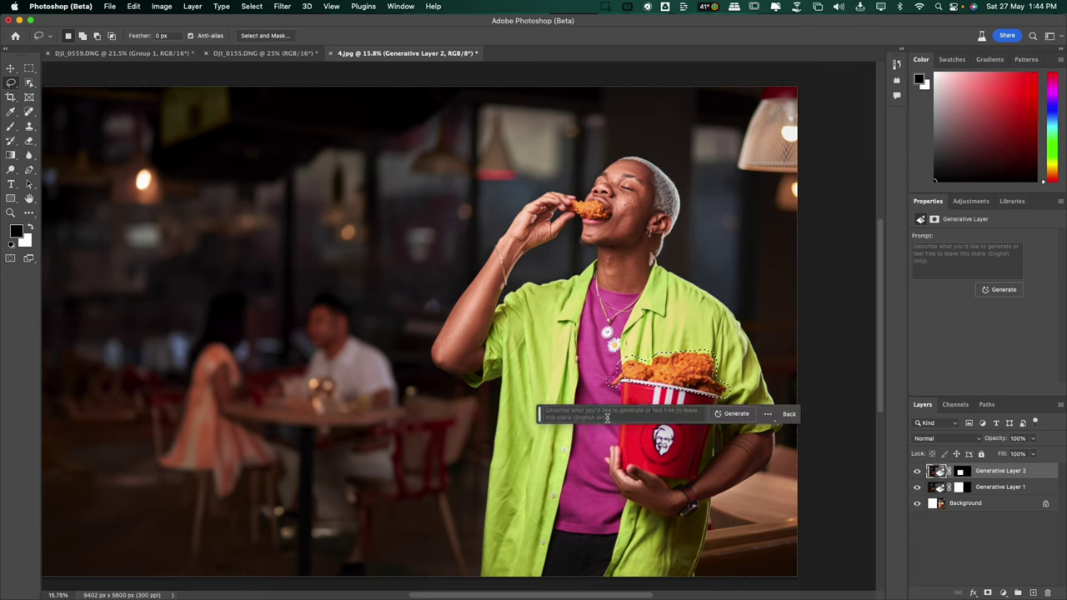
text(ICE)
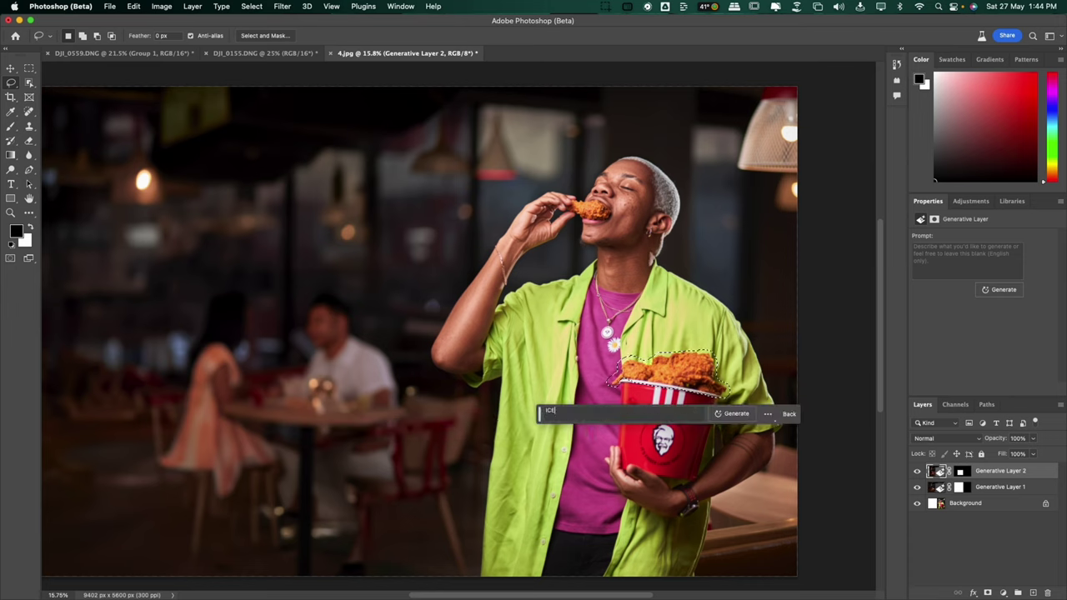
text(CREAM)
click(735, 414)
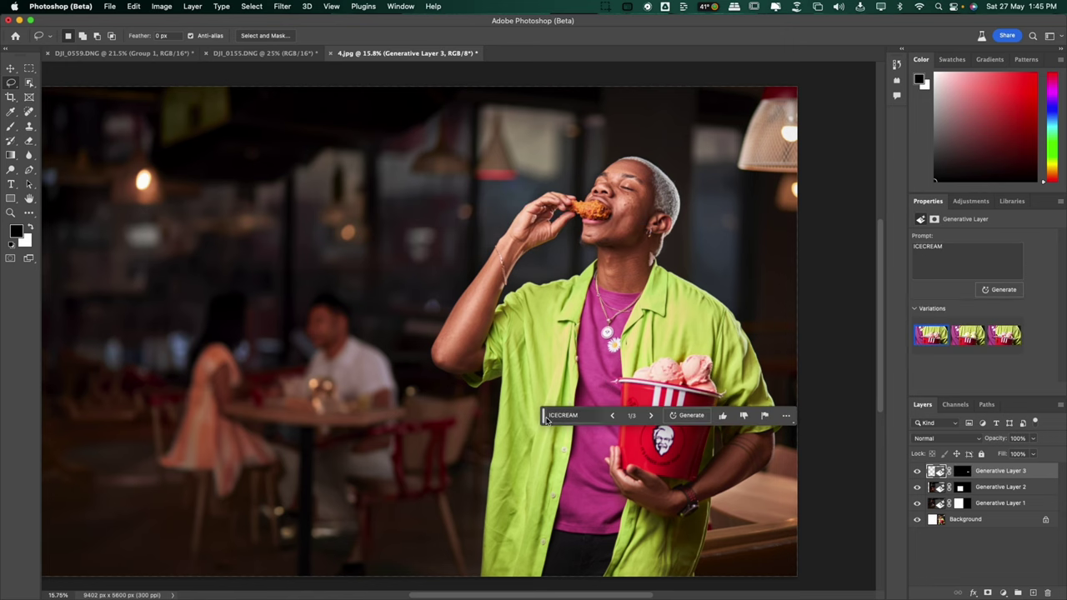
Cycle through the ice cream variations and keep 3/3, with pink scoops and a wafer
drag(534, 412, 143, 376)
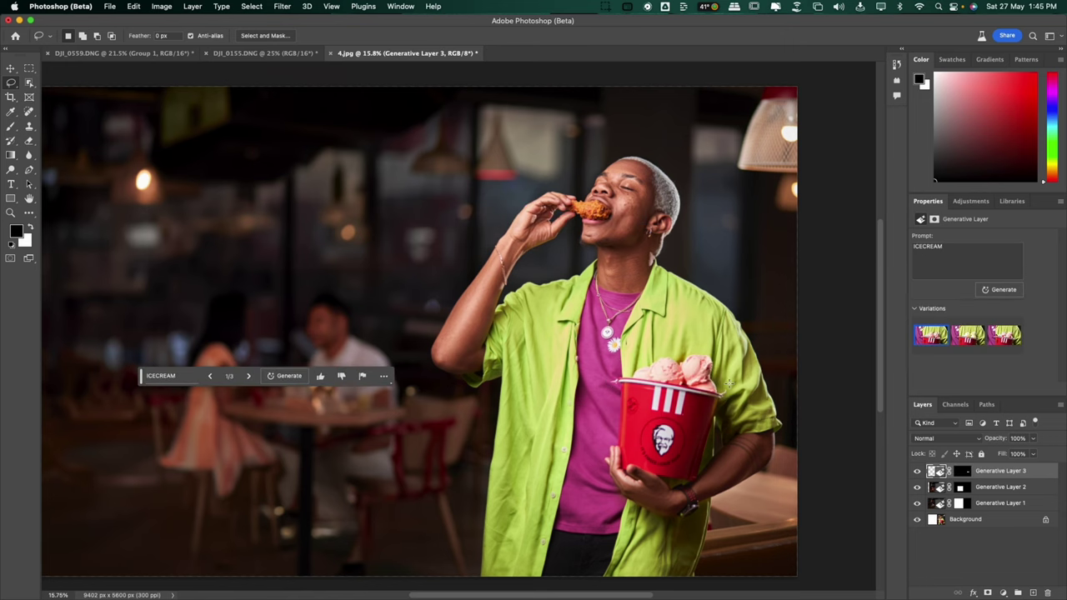
scroll(728, 383, up, 3)
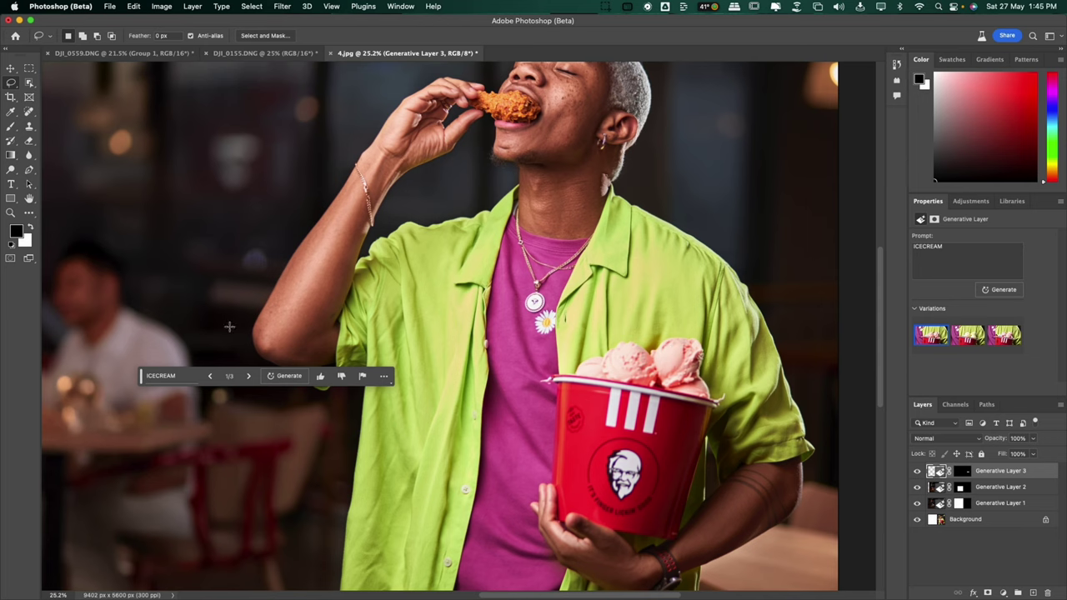
click(249, 375)
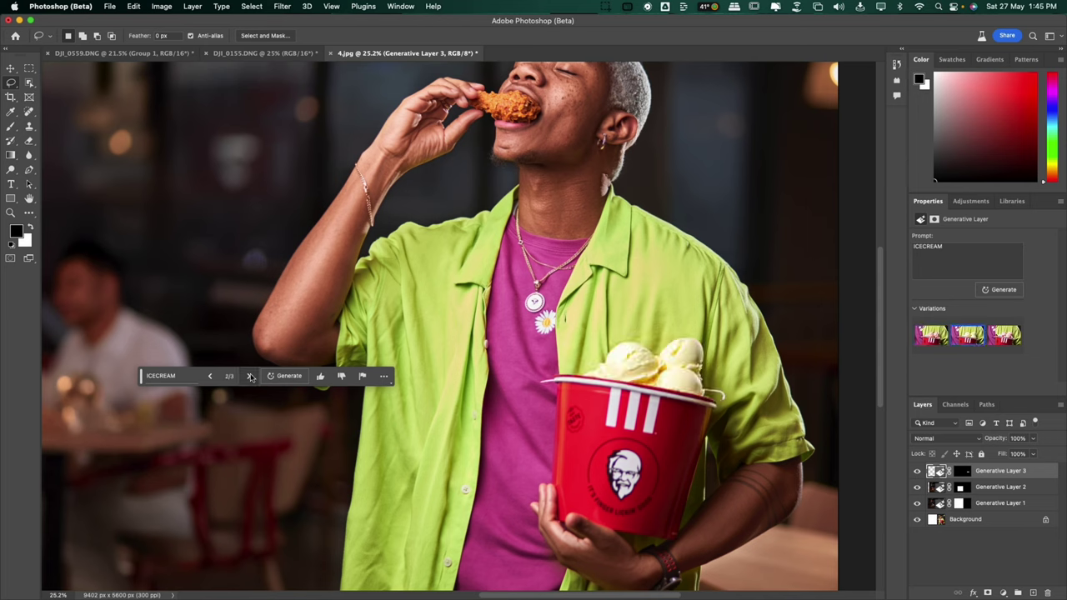
click(250, 376)
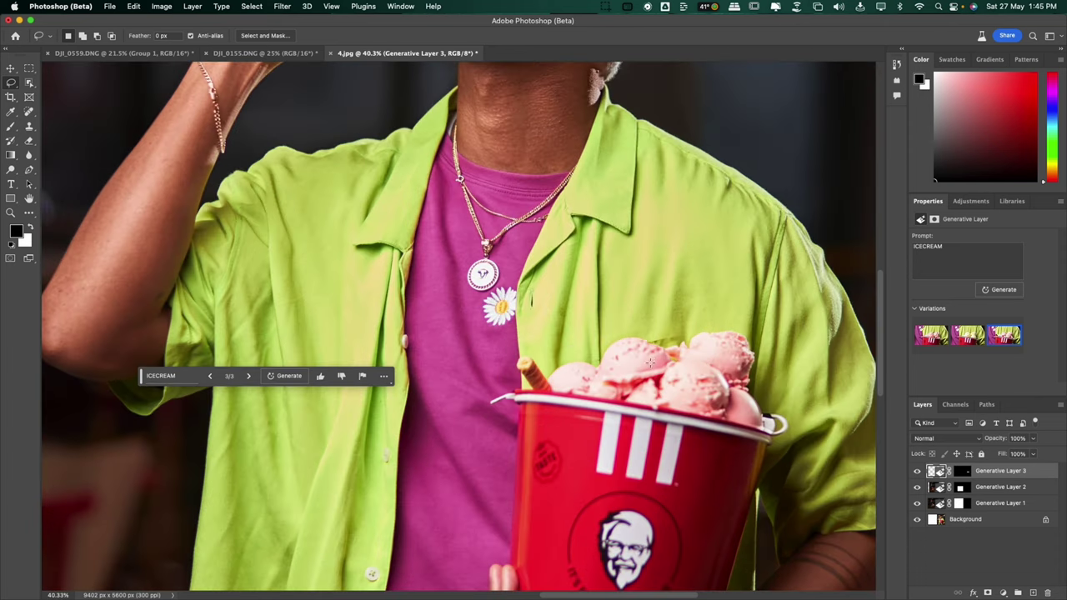
scroll(655, 362, down, 3)
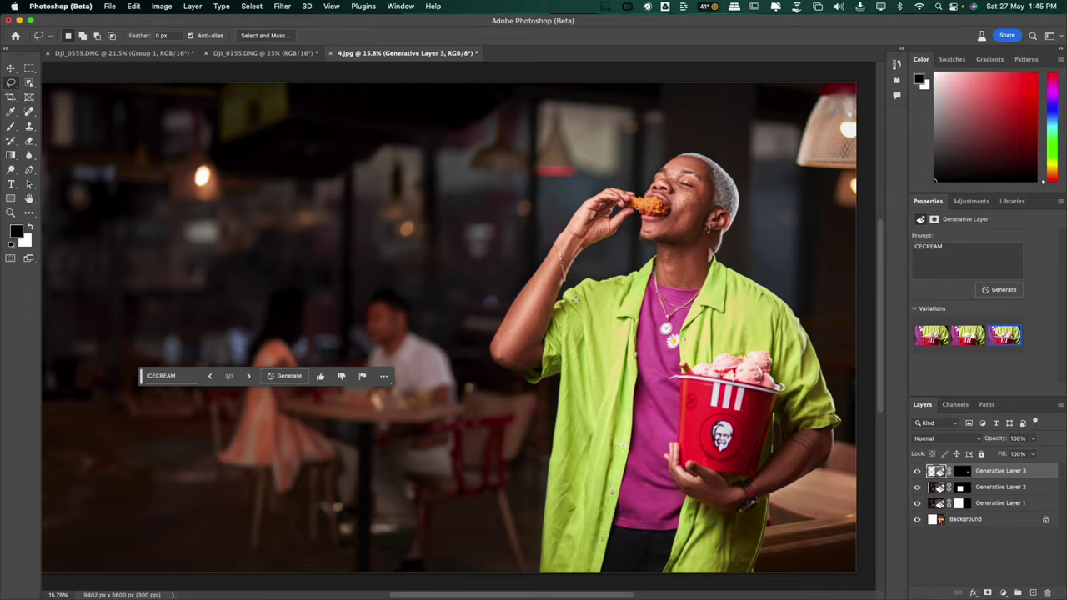
scroll(800, 396, up, 3)
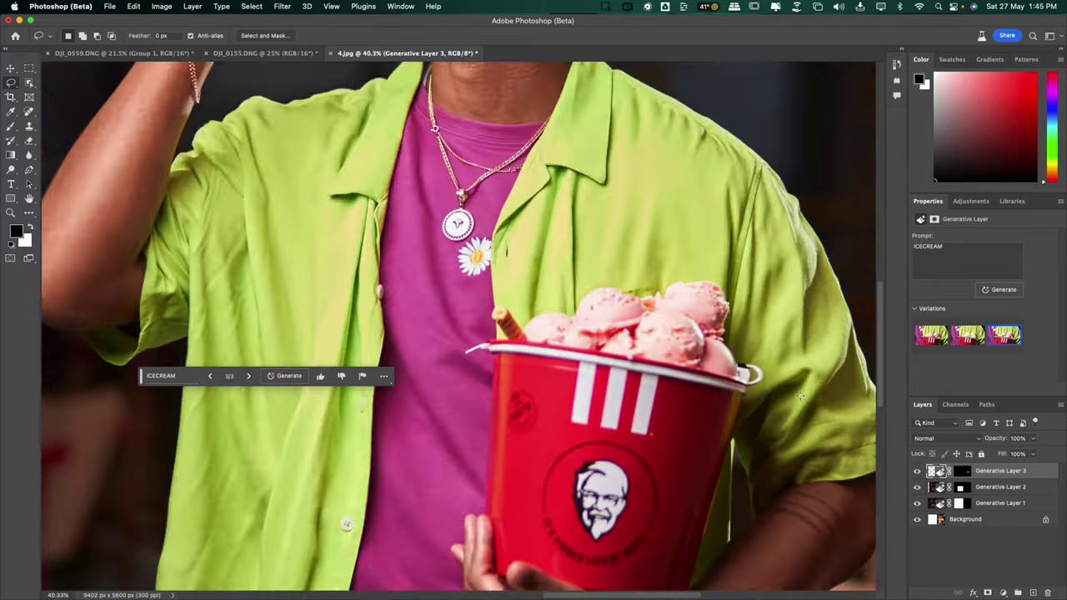
scroll(796, 384, up, 2)
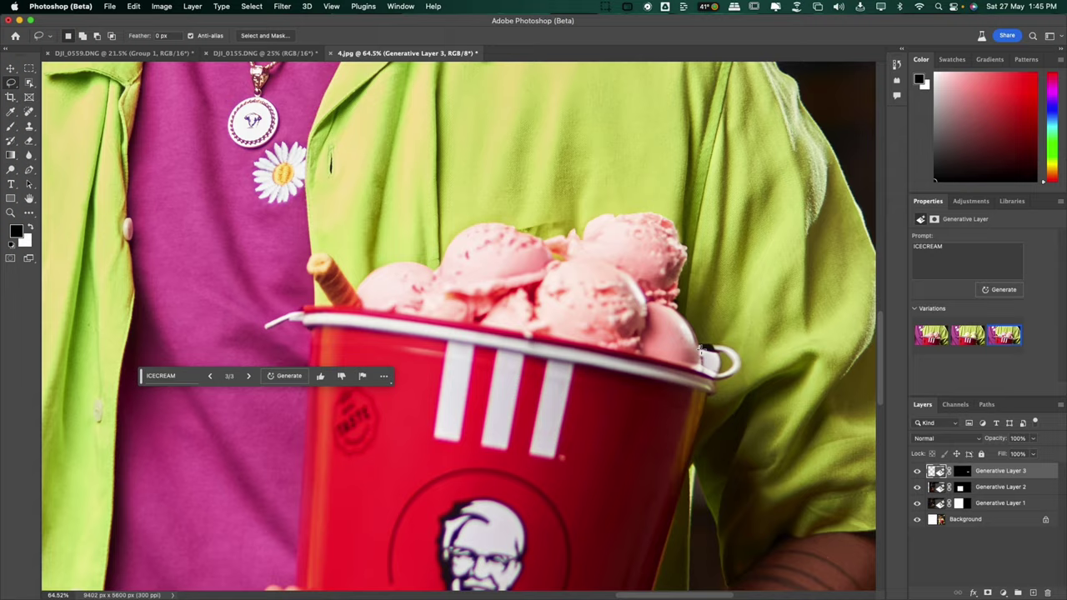
scroll(633, 279, right, 5)
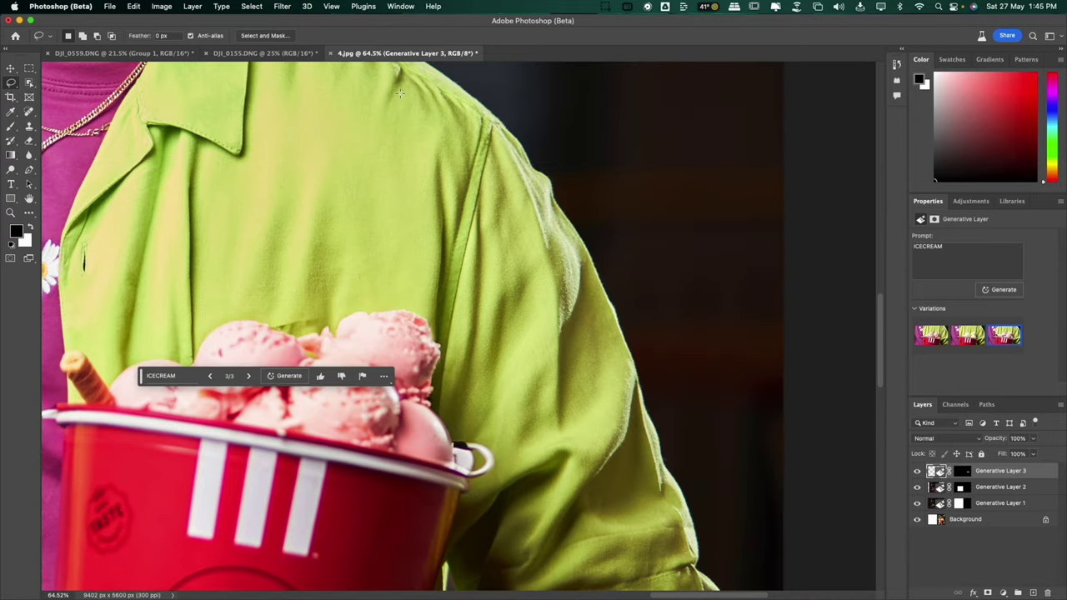
scroll(527, 328, down, 5)
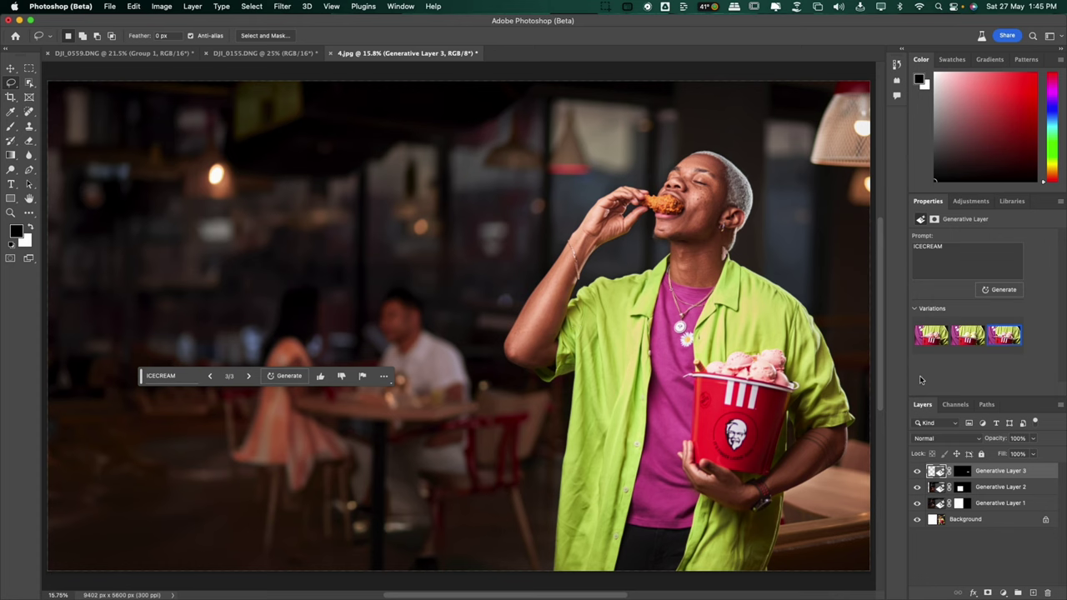
Deselect, marquee the hoop earring below the man's ear, and generate 'AN EARRING' there
scroll(836, 256, up, 2)
scroll(837, 256, up, 1)
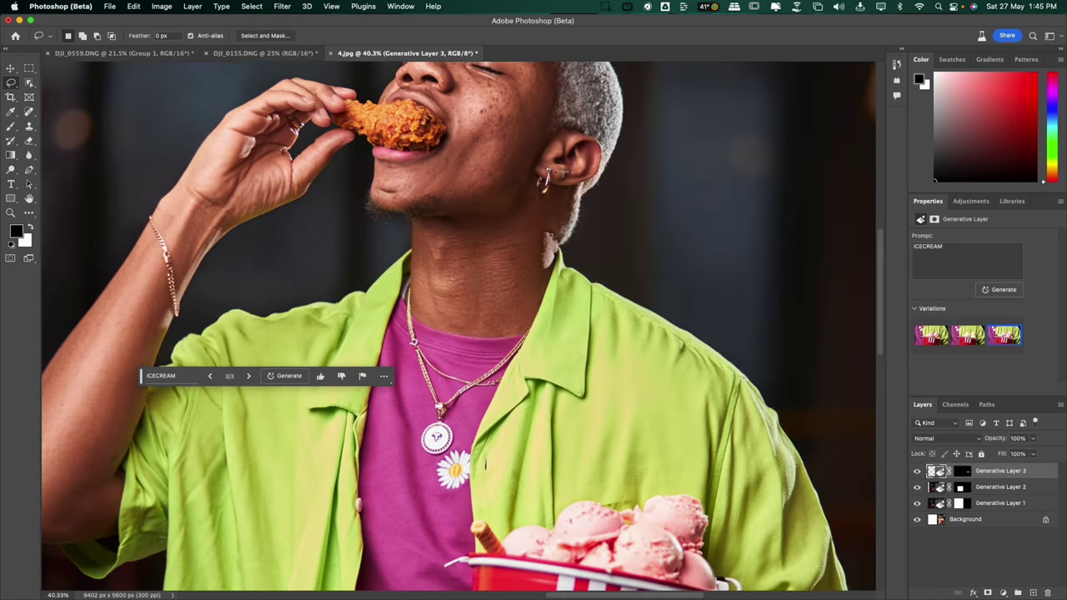
scroll(532, 165, up, 1)
key(m)
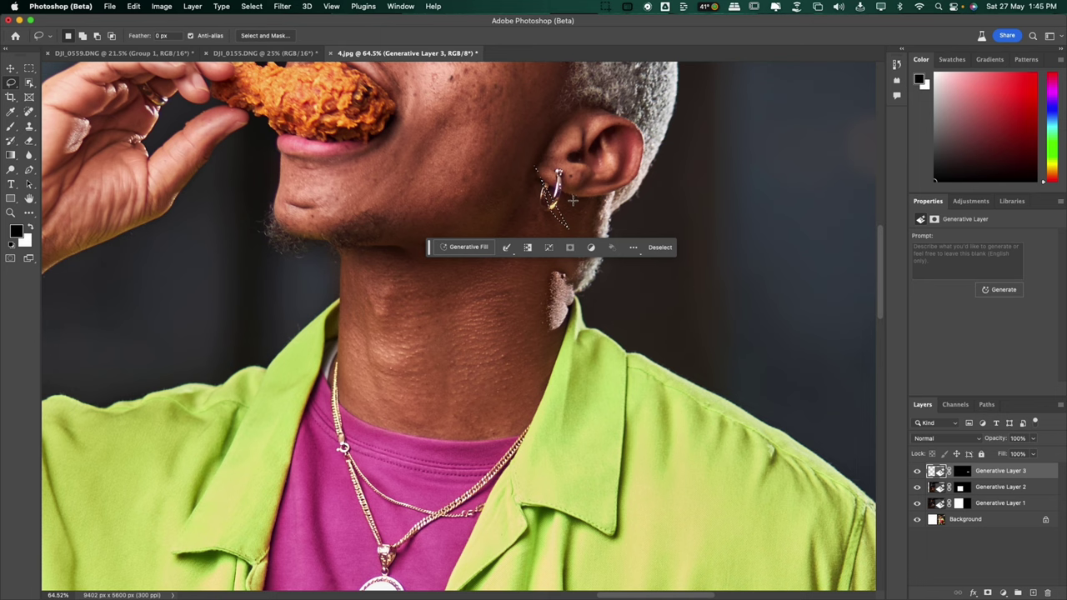
key(super+d)
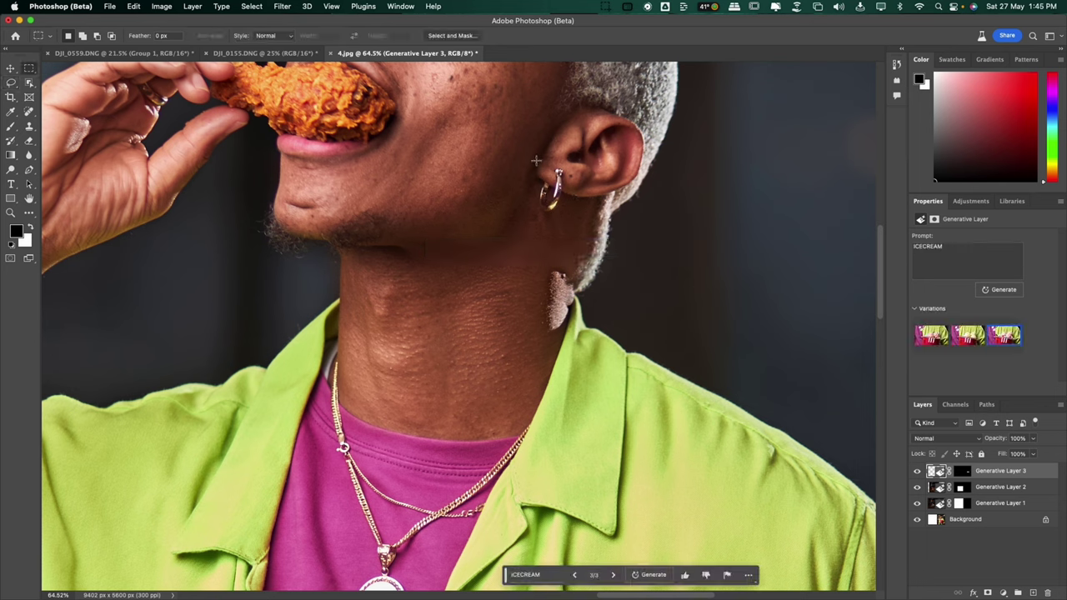
drag(536, 161, 571, 269)
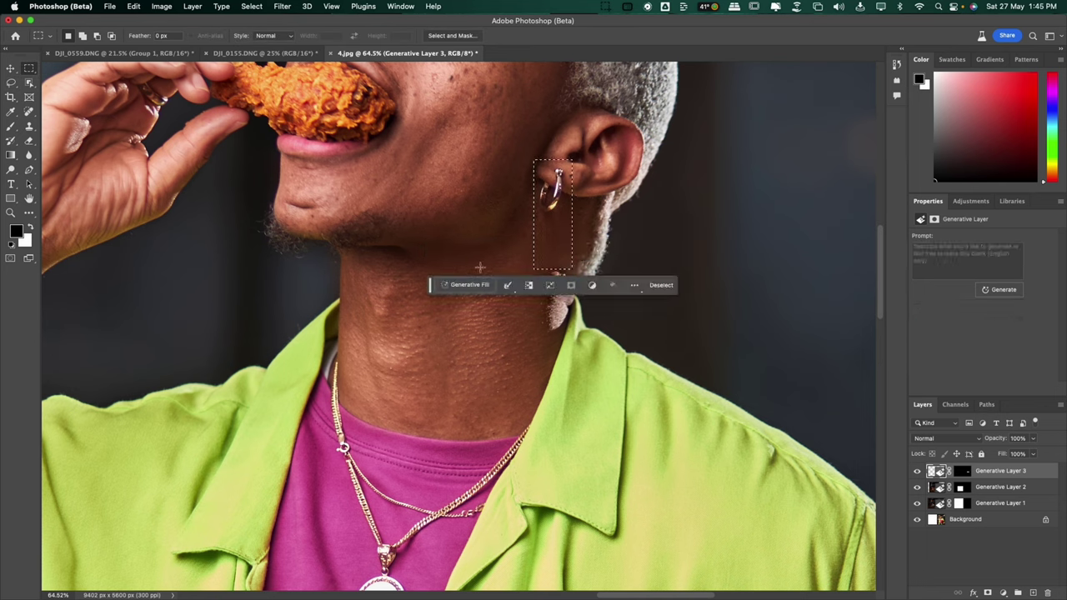
click(451, 286)
text(A)
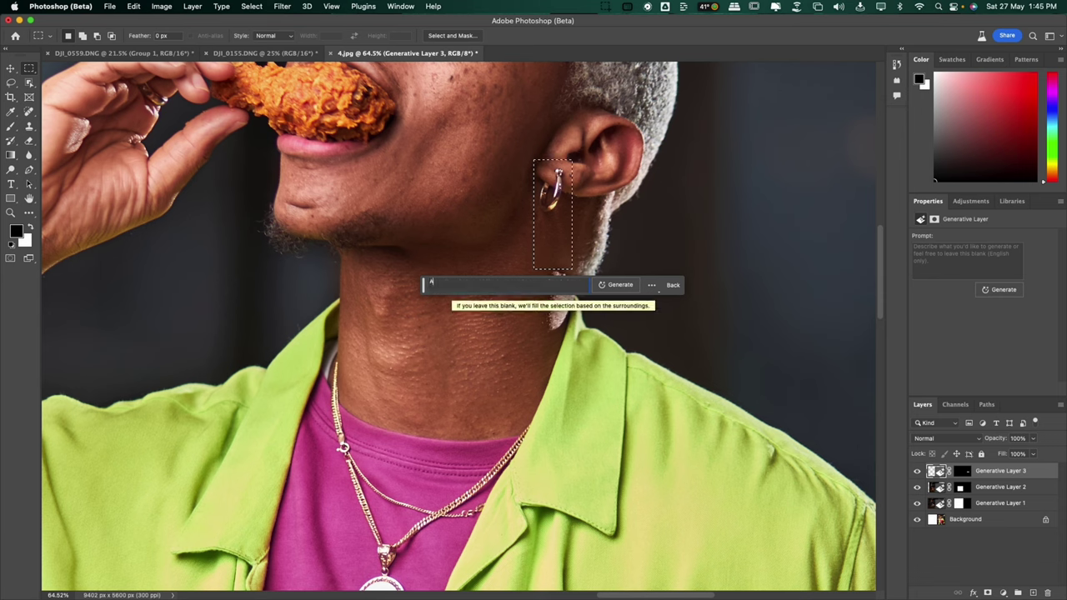
text(N EARRING)
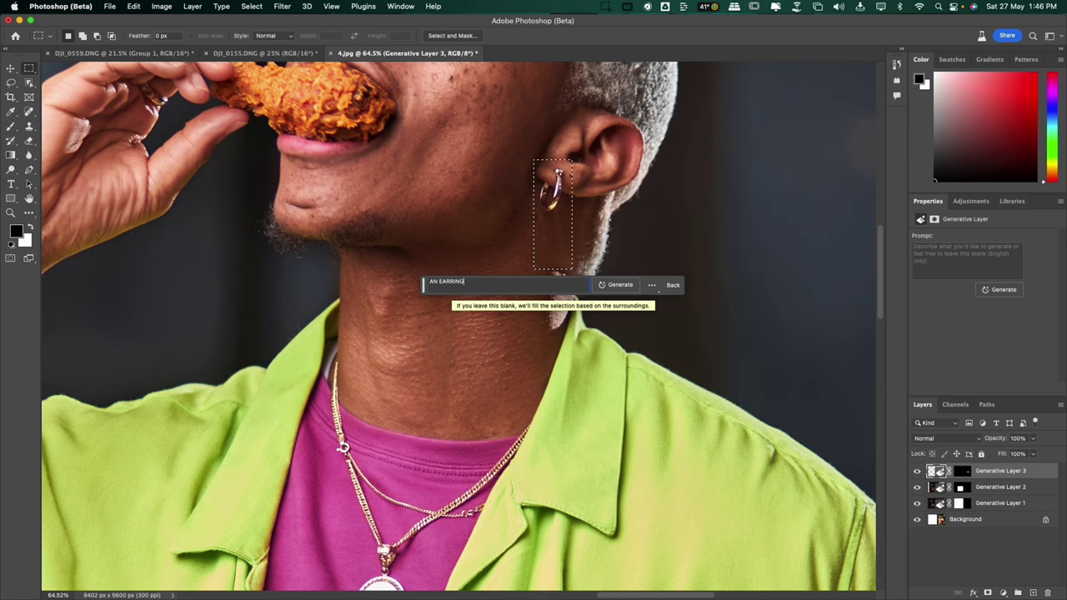
click(619, 285)
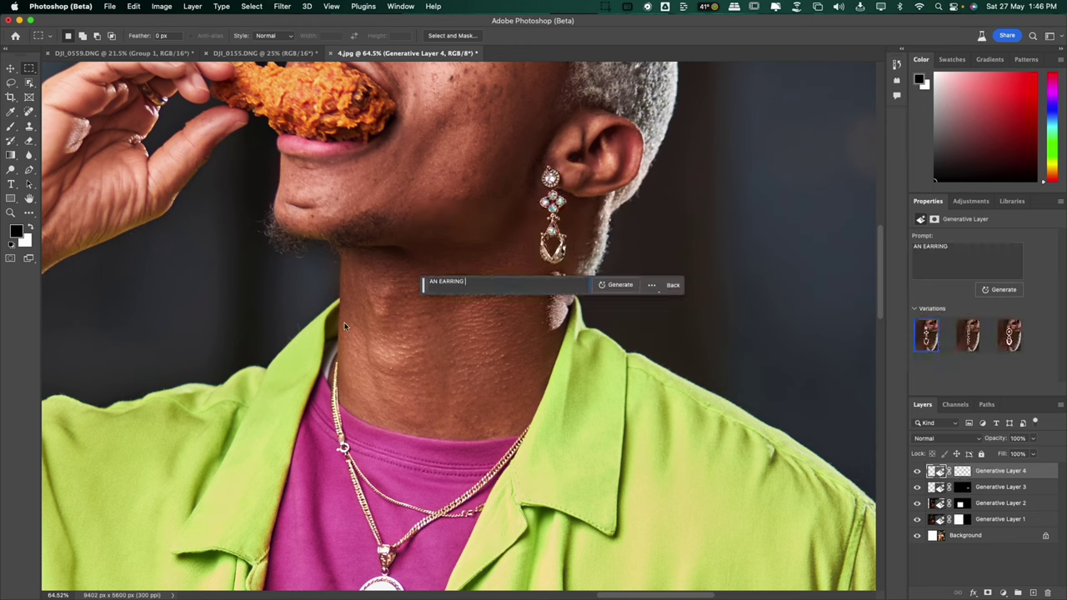
click(351, 260)
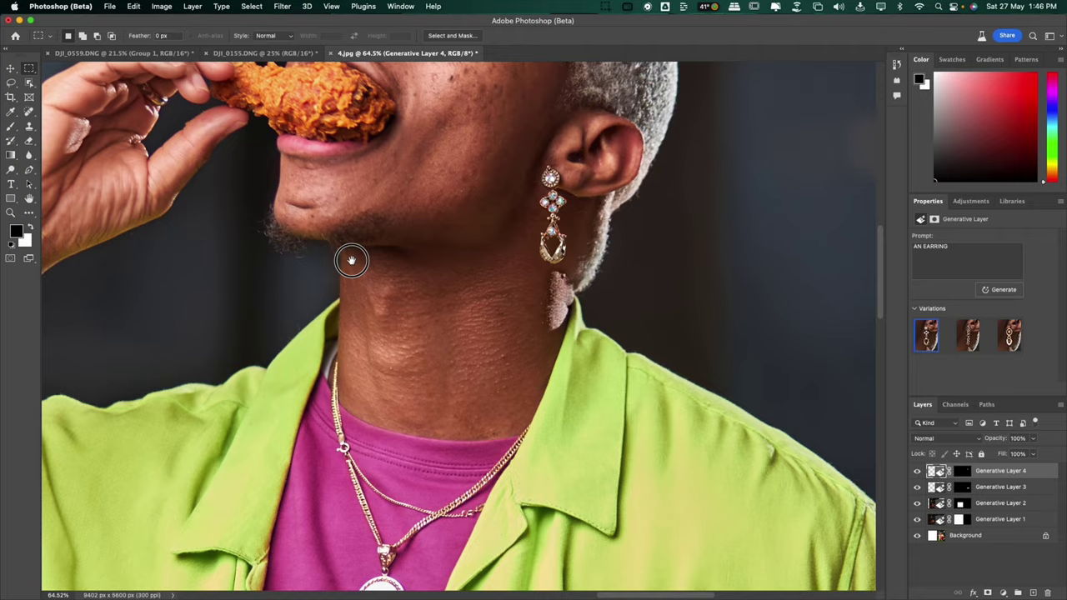
drag(351, 260, 314, 335)
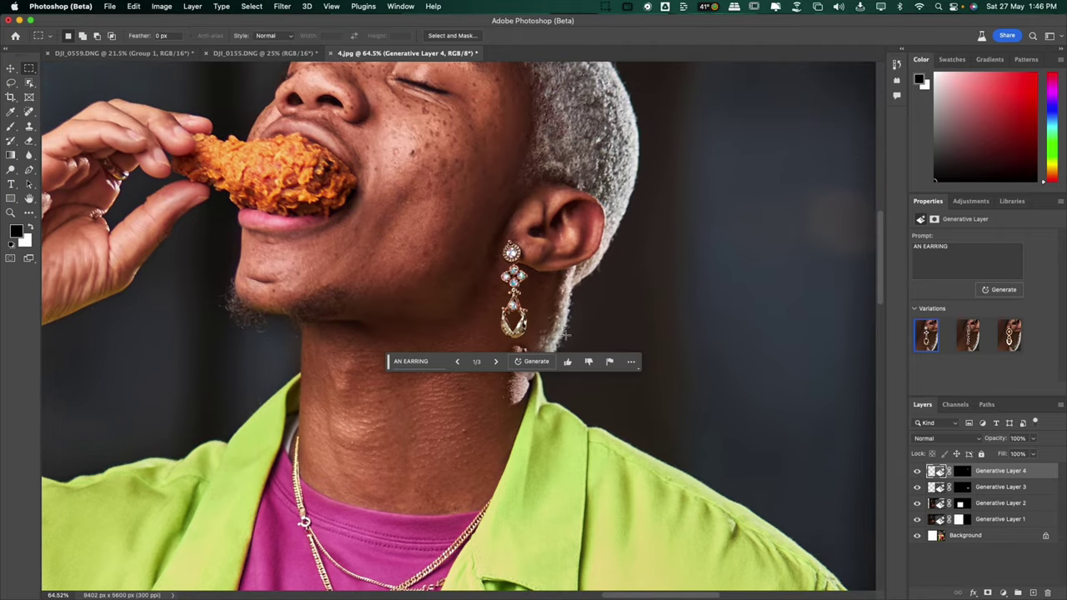
scroll(566, 336, down, 5)
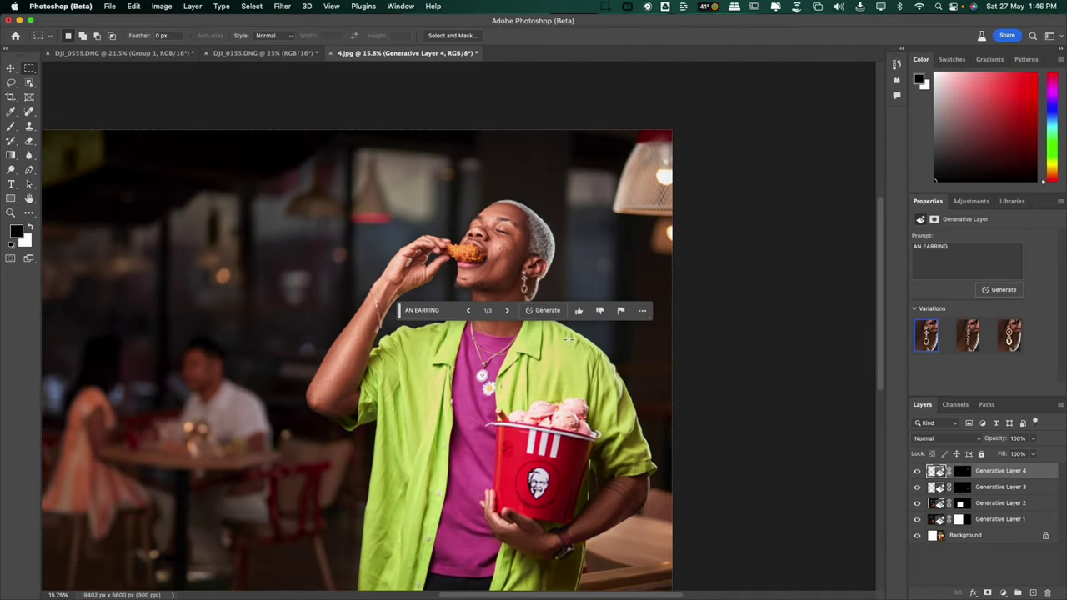
drag(402, 317, 169, 175)
scroll(536, 250, up, 6)
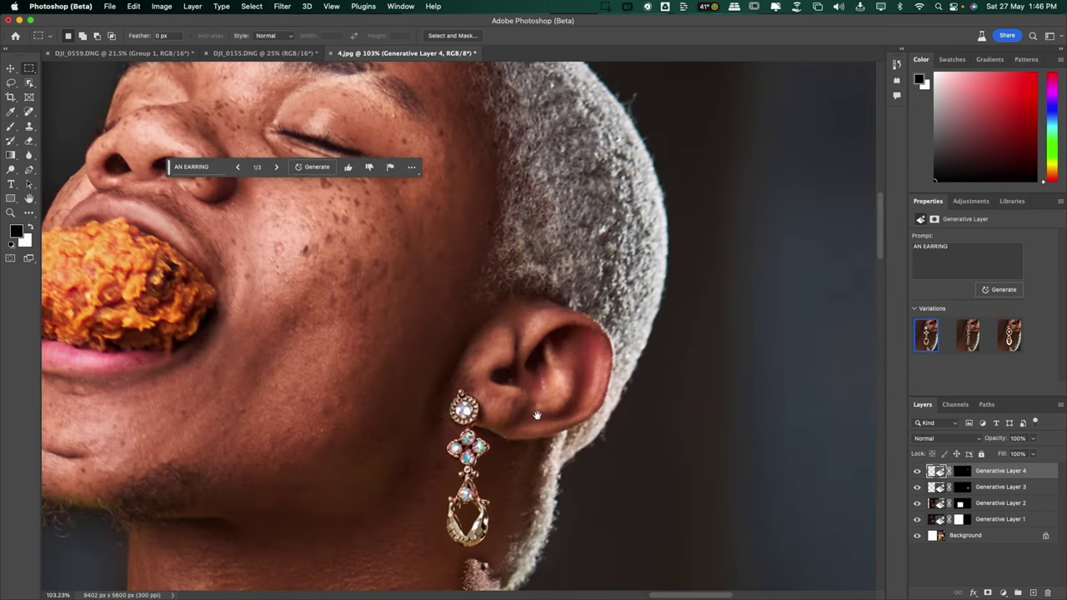
drag(536, 414, 583, 348)
click(917, 470)
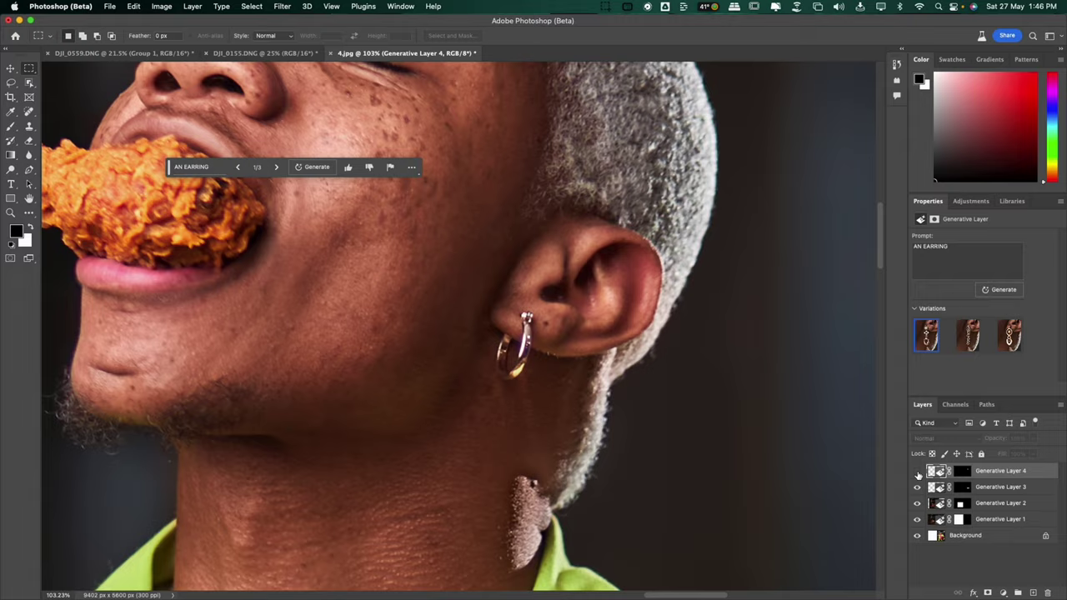
click(917, 471)
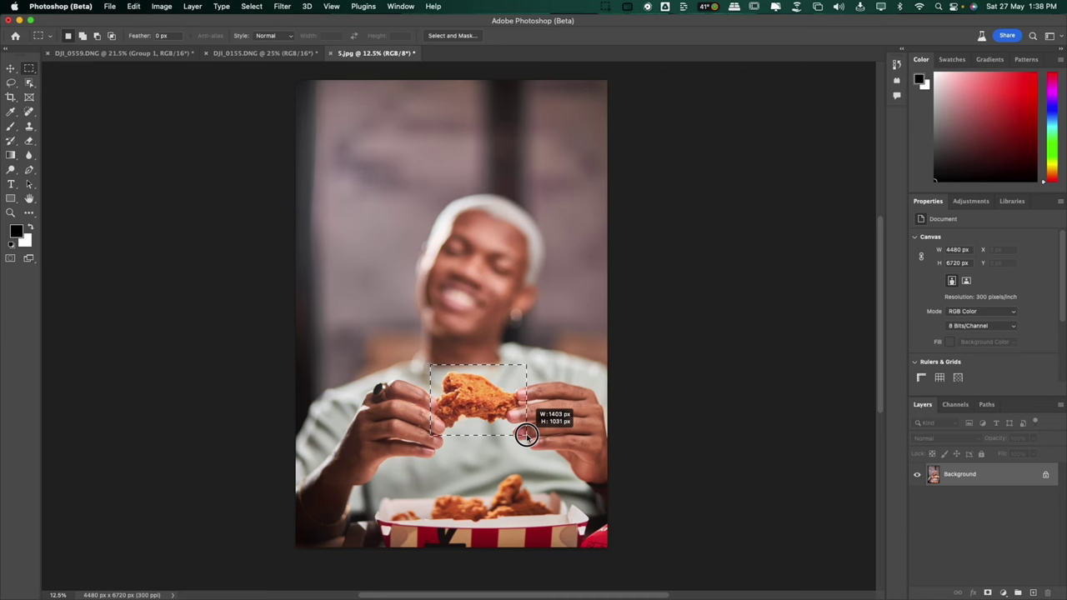
Marquee the chicken piece in the man's hands and generate 'CHEESE BURGER' over it
drag(524, 434, 520, 435)
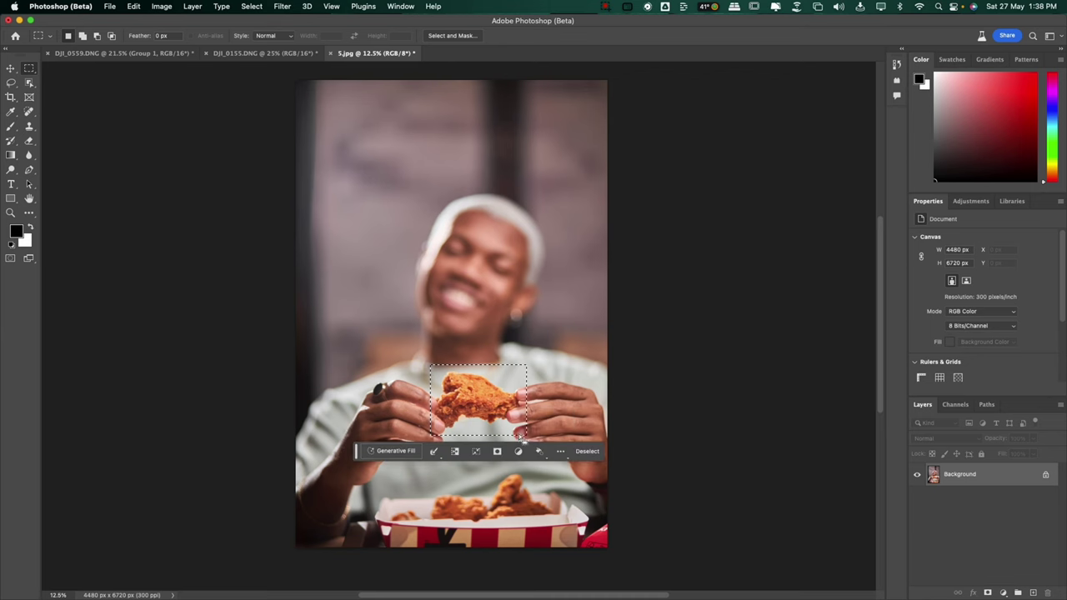
drag(357, 451, 329, 502)
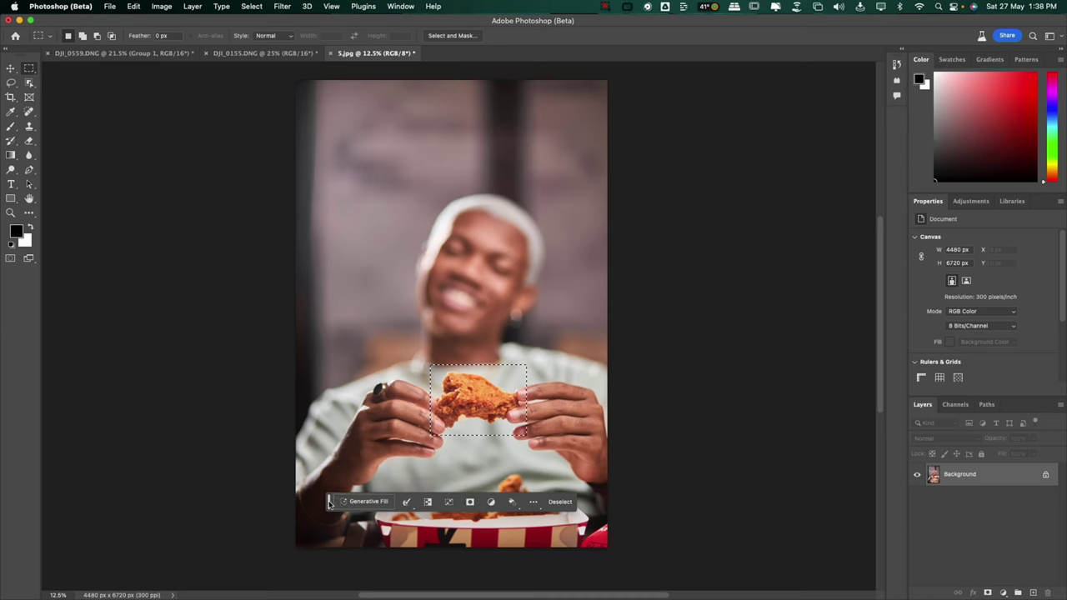
click(366, 501)
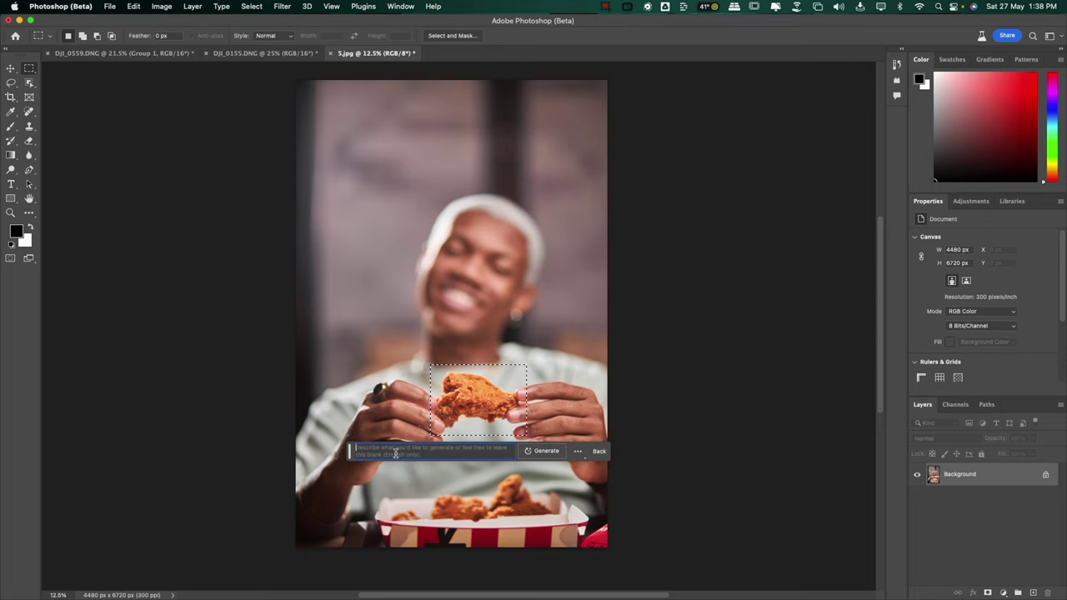
text(CHEESE )
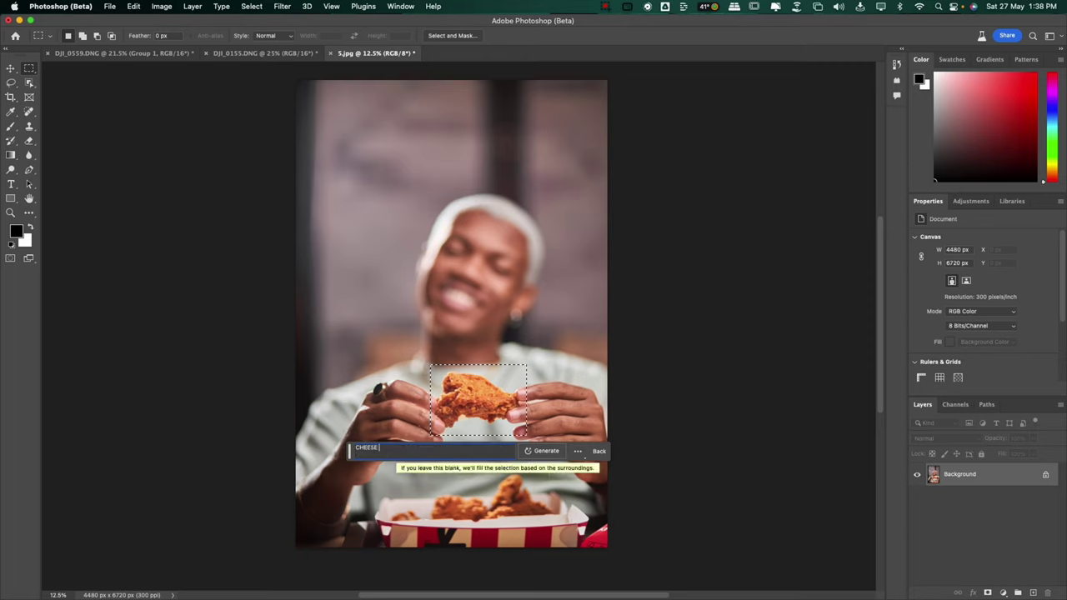
text(BURGER)
click(546, 451)
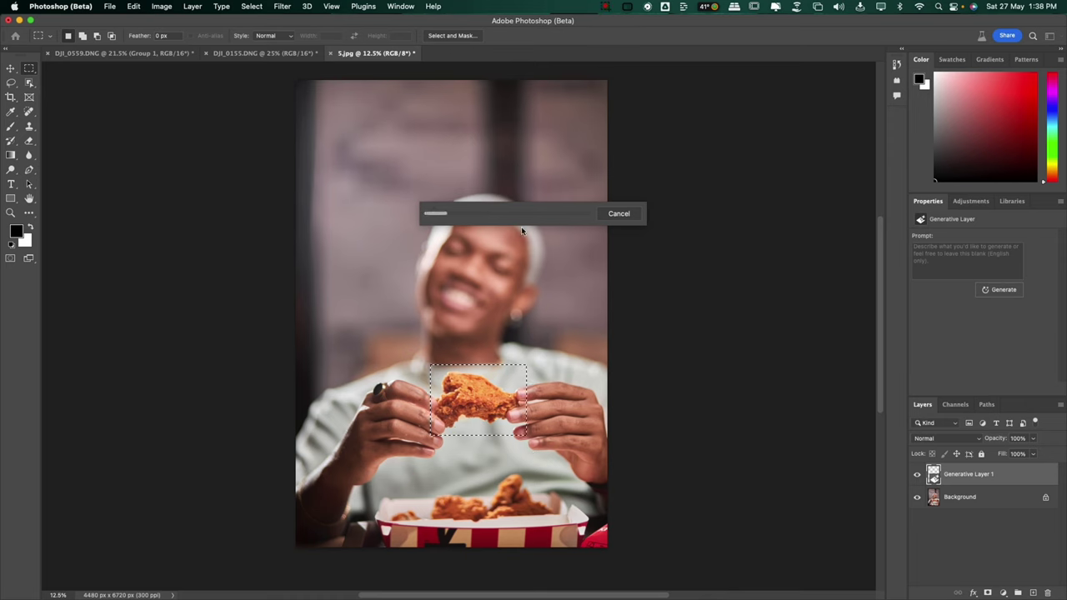
Step through the cheeseburger variations to 3/3, the one with melted cheese
drag(360, 451, 640, 349)
scroll(525, 419, up, 5)
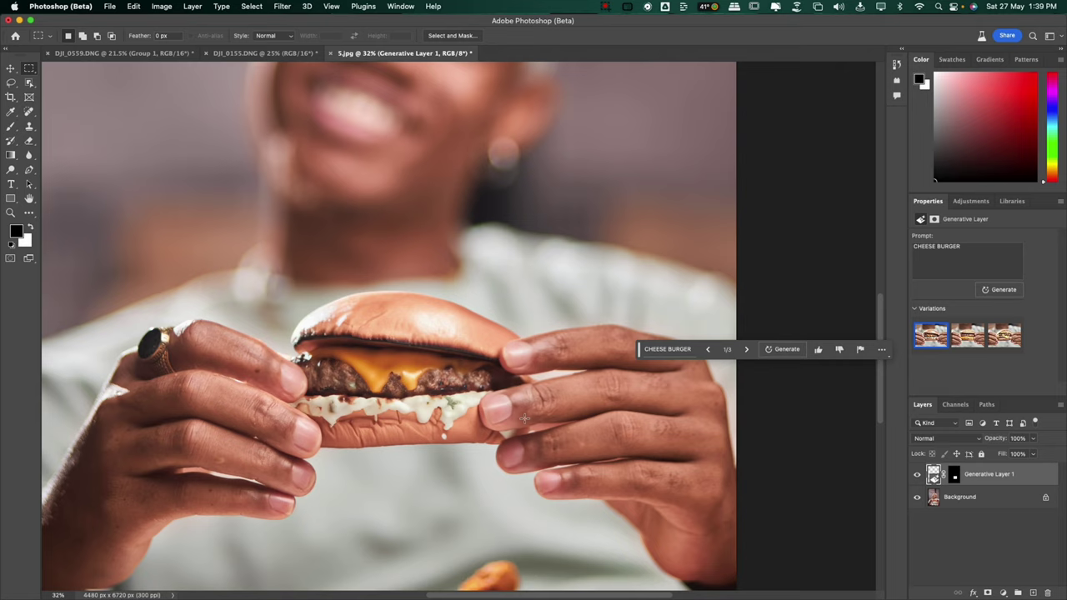
scroll(525, 419, down, 5)
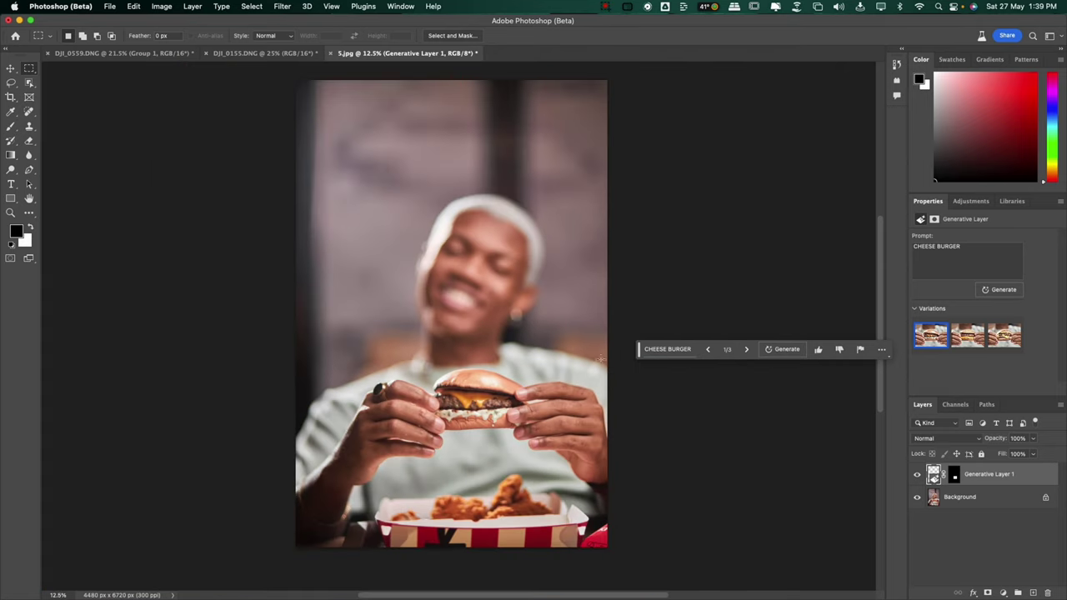
drag(638, 351, 321, 240)
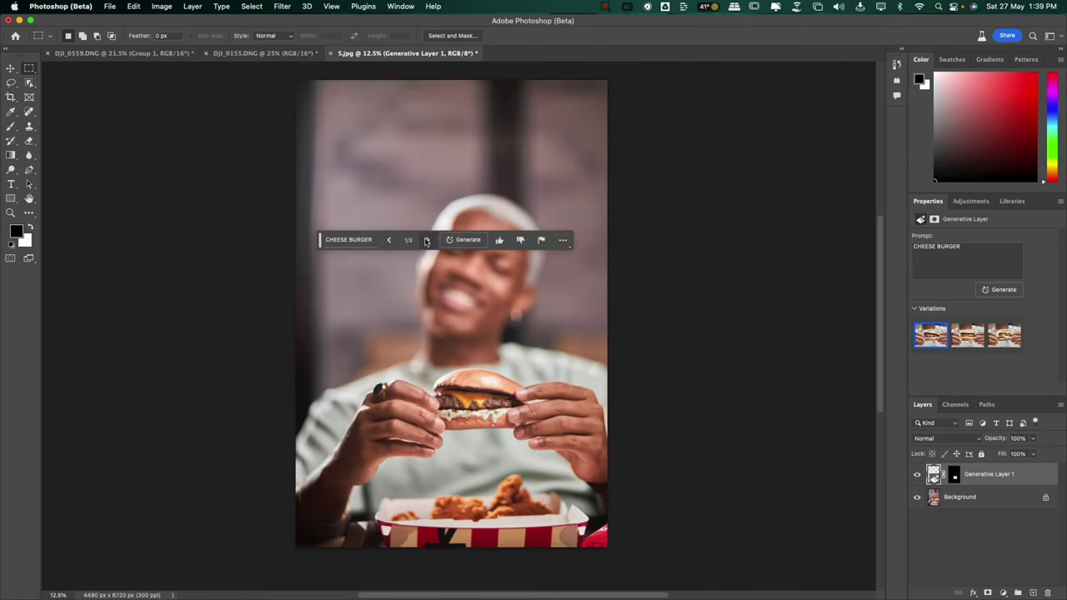
click(425, 240)
scroll(517, 434, up, 5)
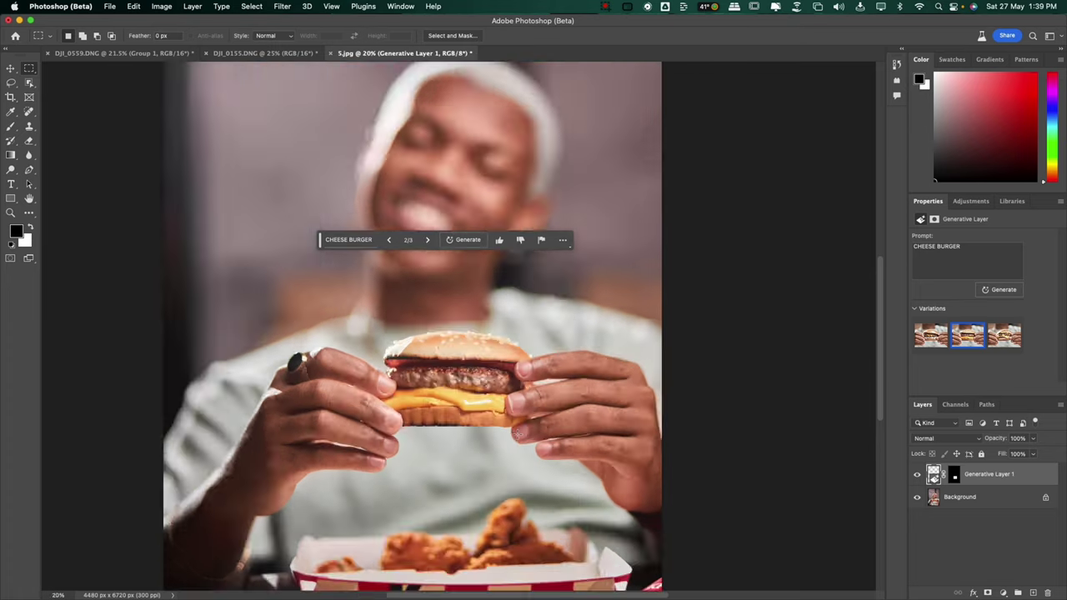
scroll(444, 409, up, 2)
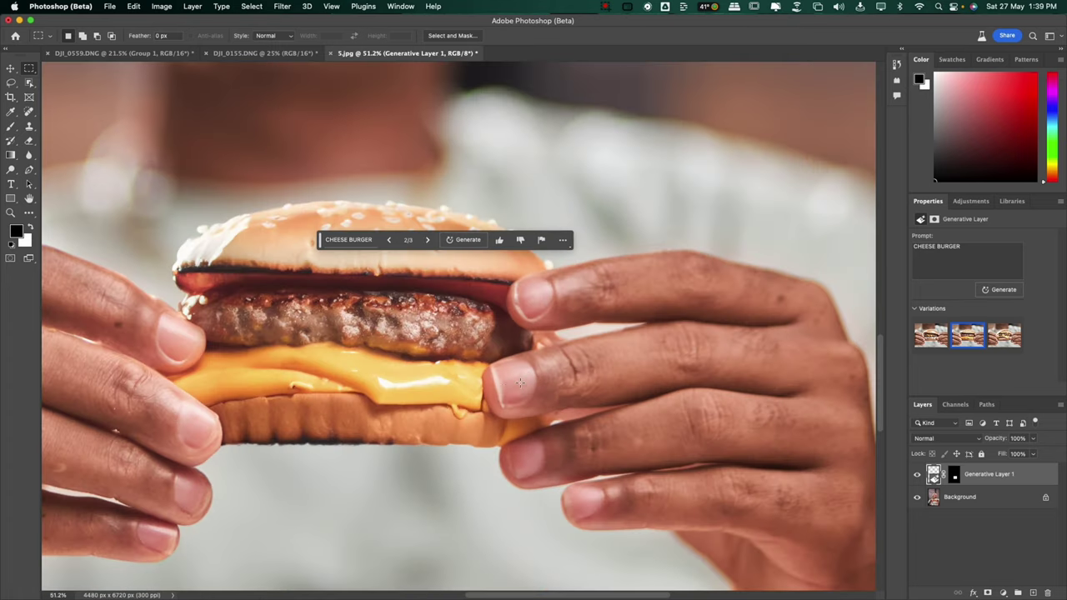
scroll(534, 396, down, 5)
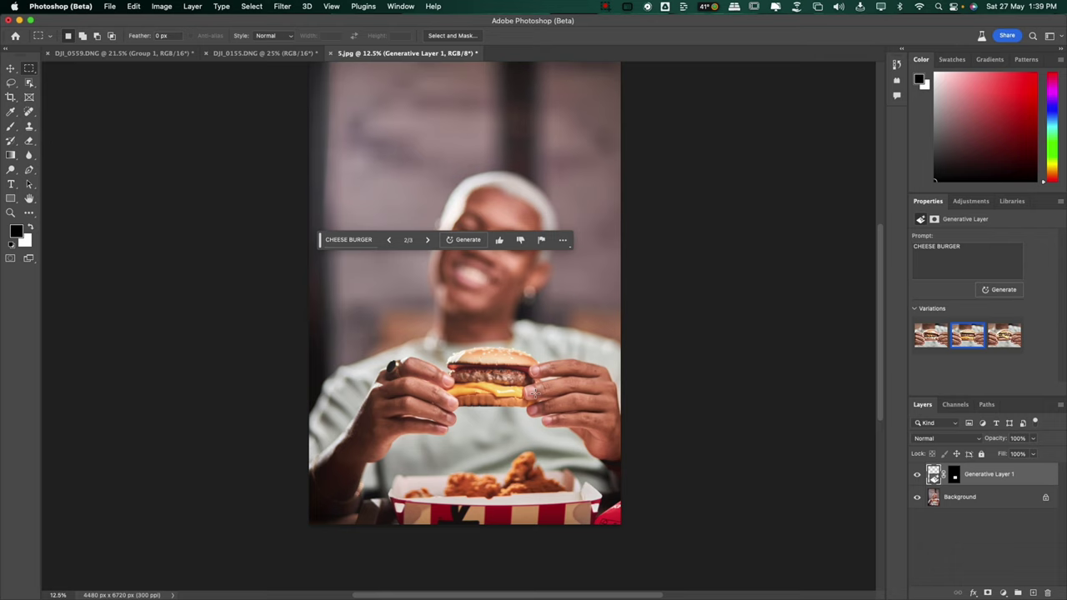
scroll(534, 392, up, 3)
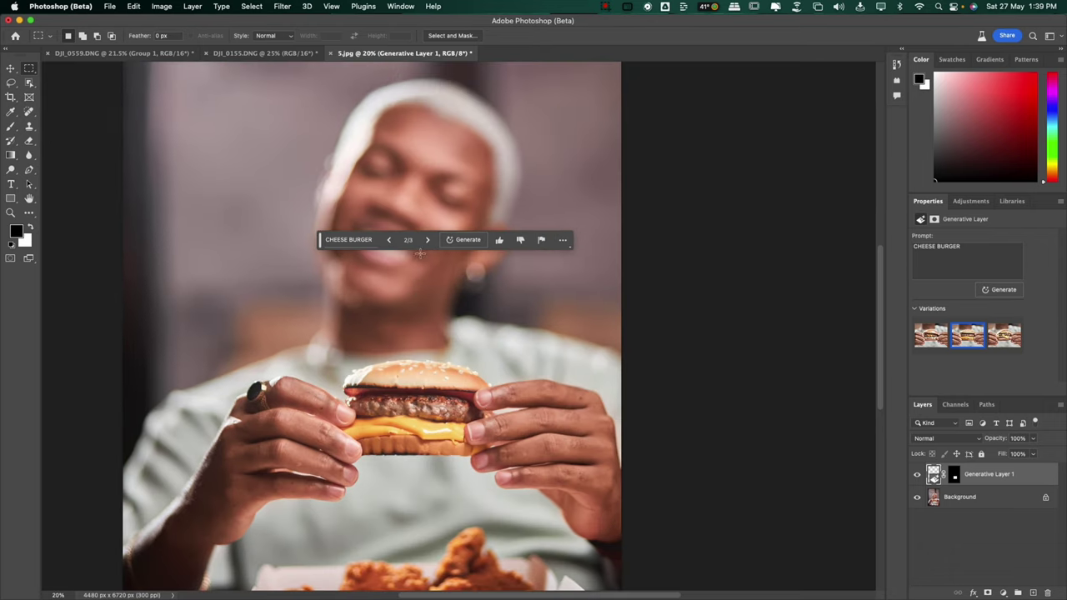
click(427, 241)
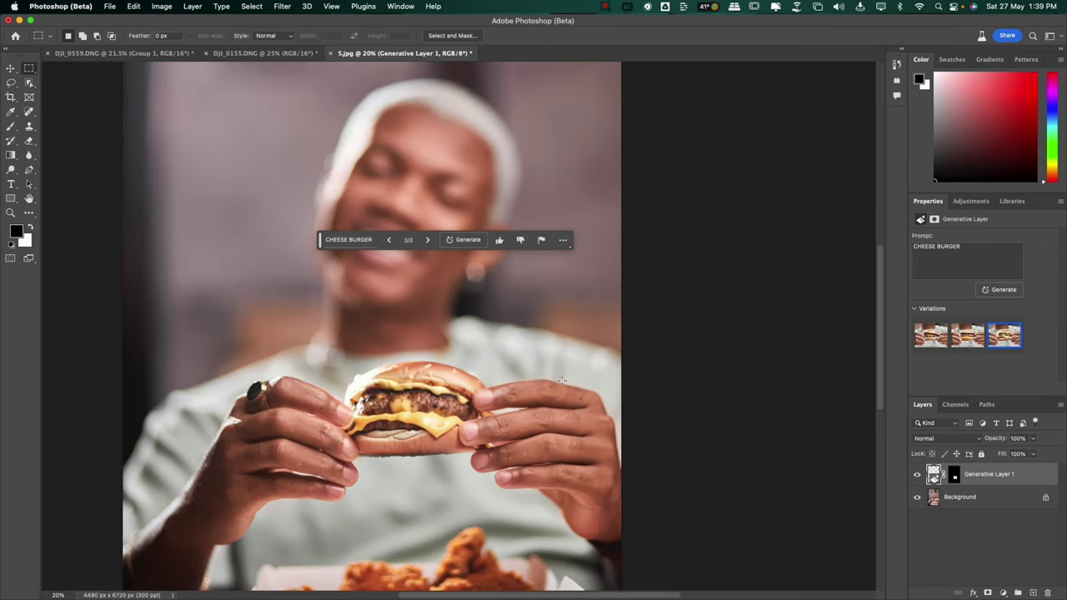
scroll(562, 381, down, 2)
drag(320, 243, 601, 349)
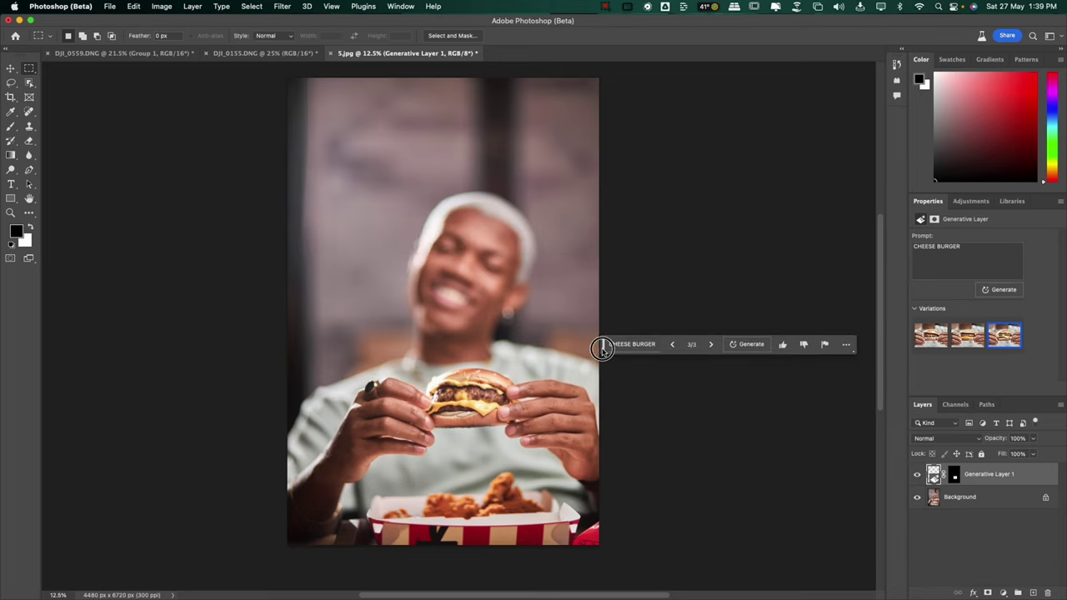
Wrap the cheeseburger back around to variation 1/3
click(711, 345)
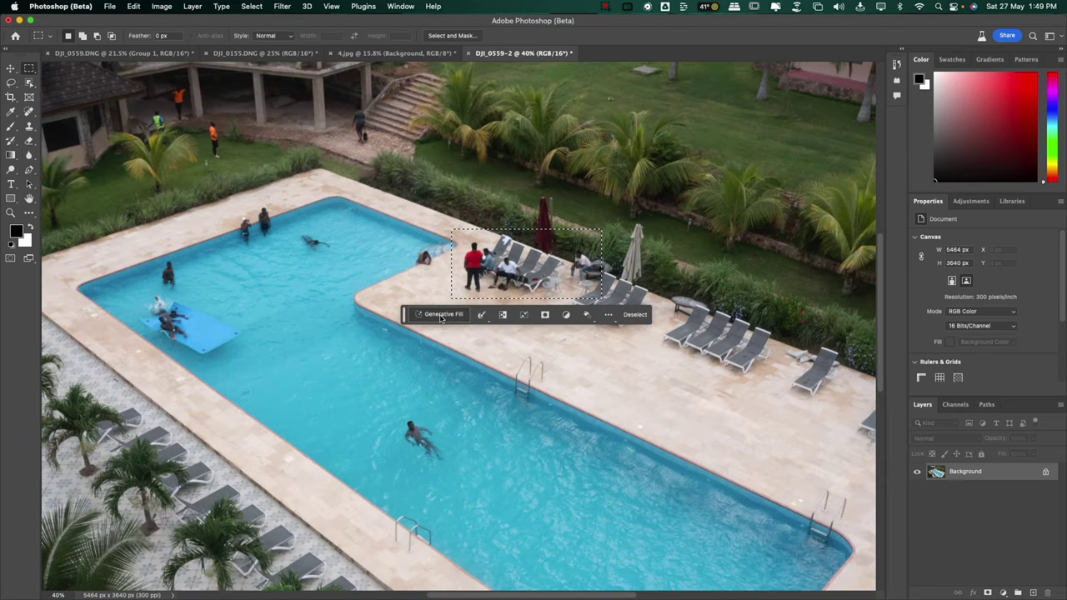
Generate an unprompted fill over the people by the poolside loungers and keep variation 3/3
click(440, 315)
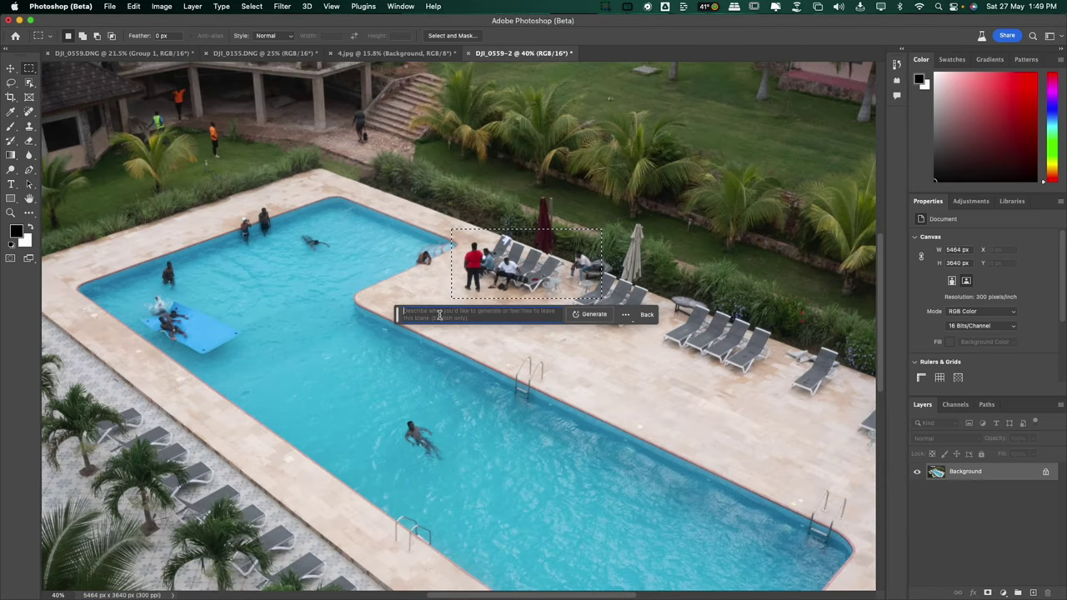
click(585, 316)
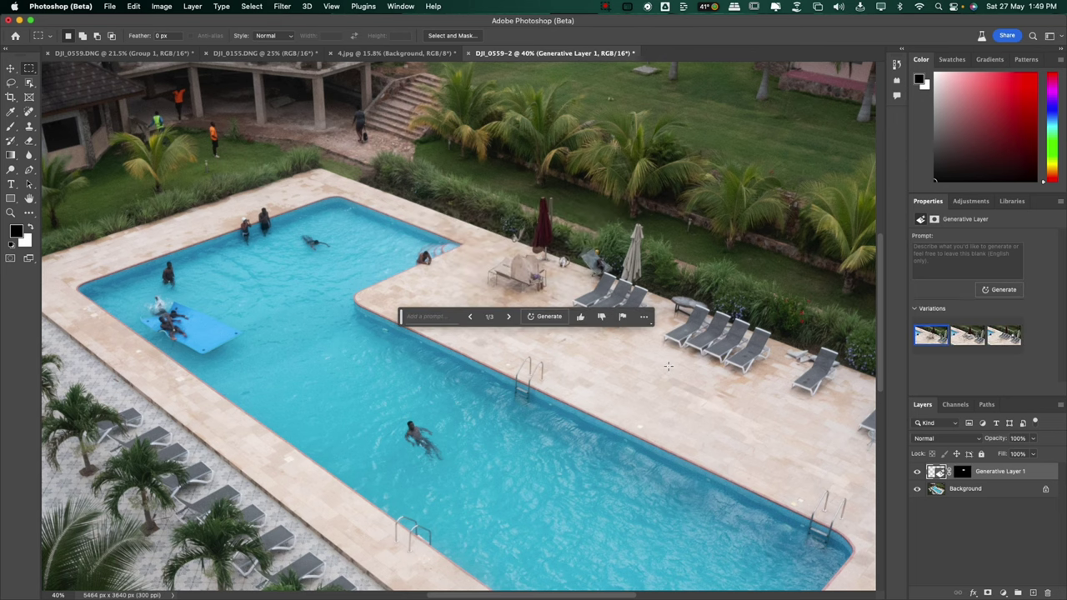
click(508, 317)
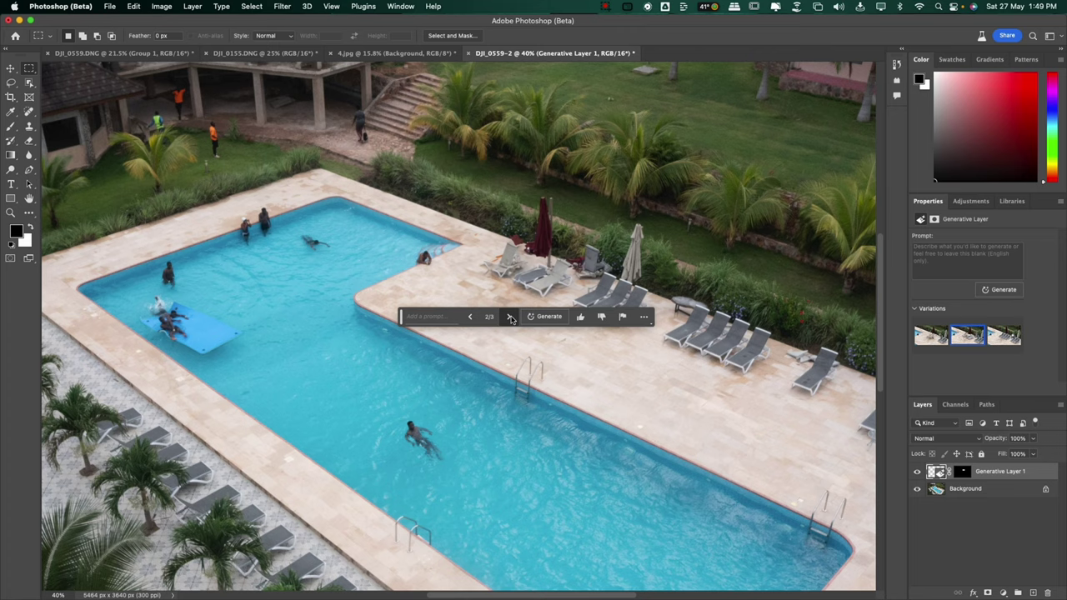
click(509, 316)
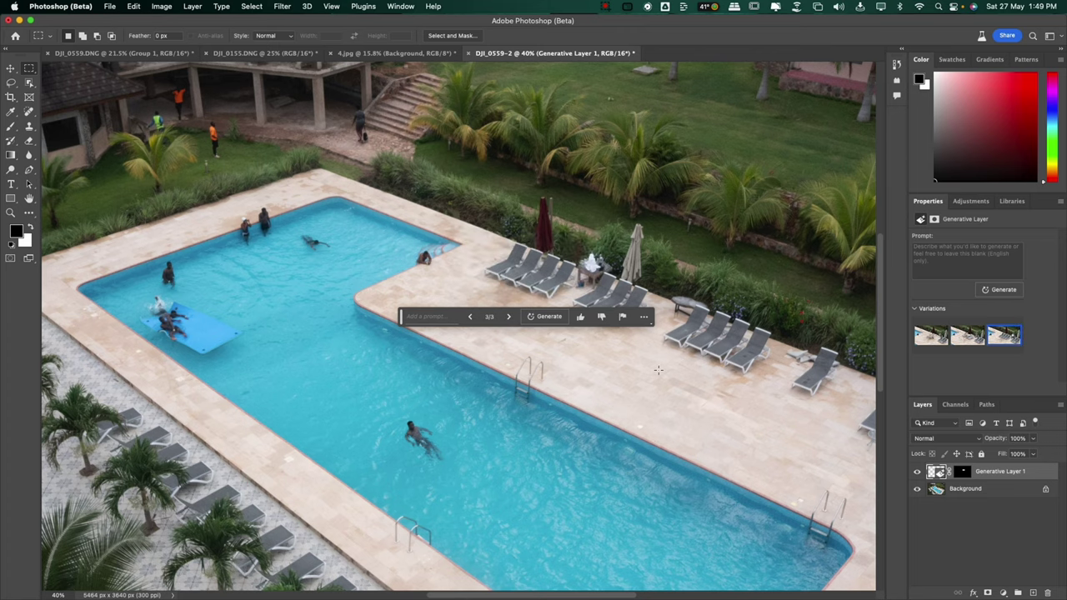
scroll(658, 370, down, 3)
drag(704, 393, 668, 379)
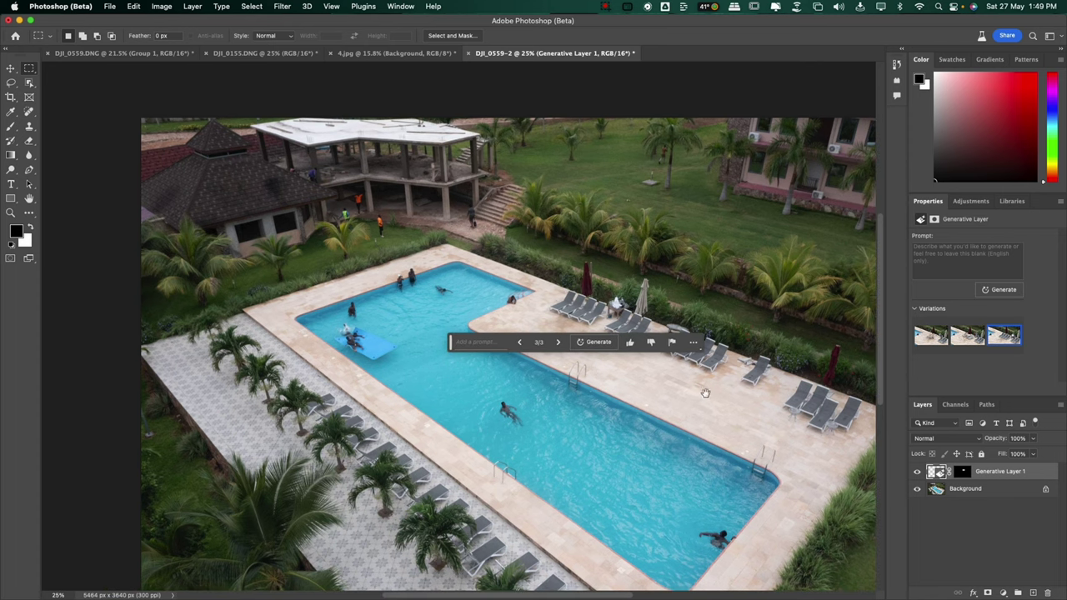
drag(705, 392, 668, 378)
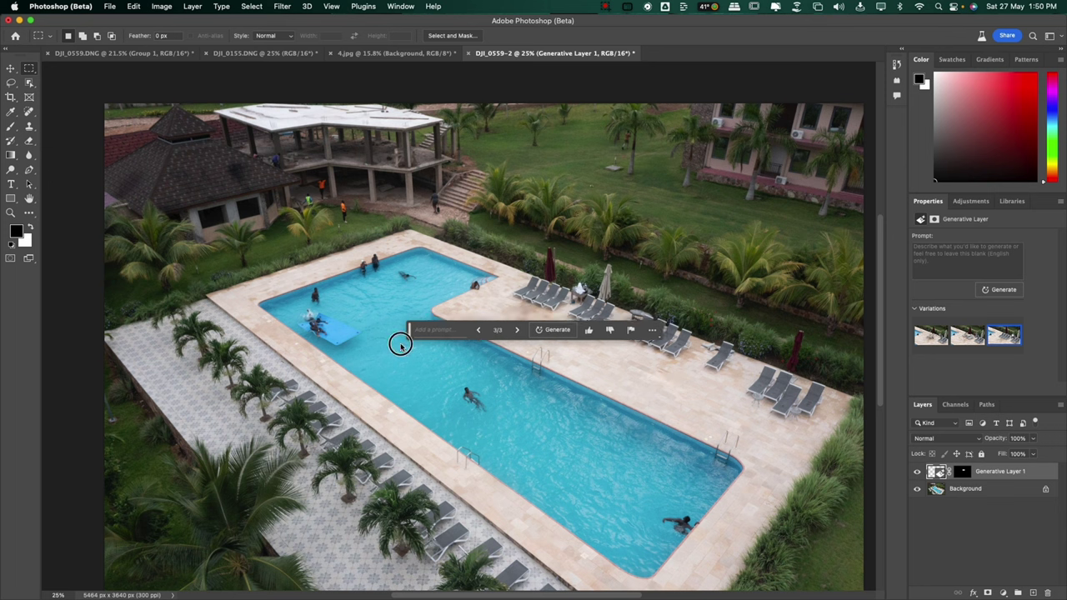
drag(408, 332, 250, 475)
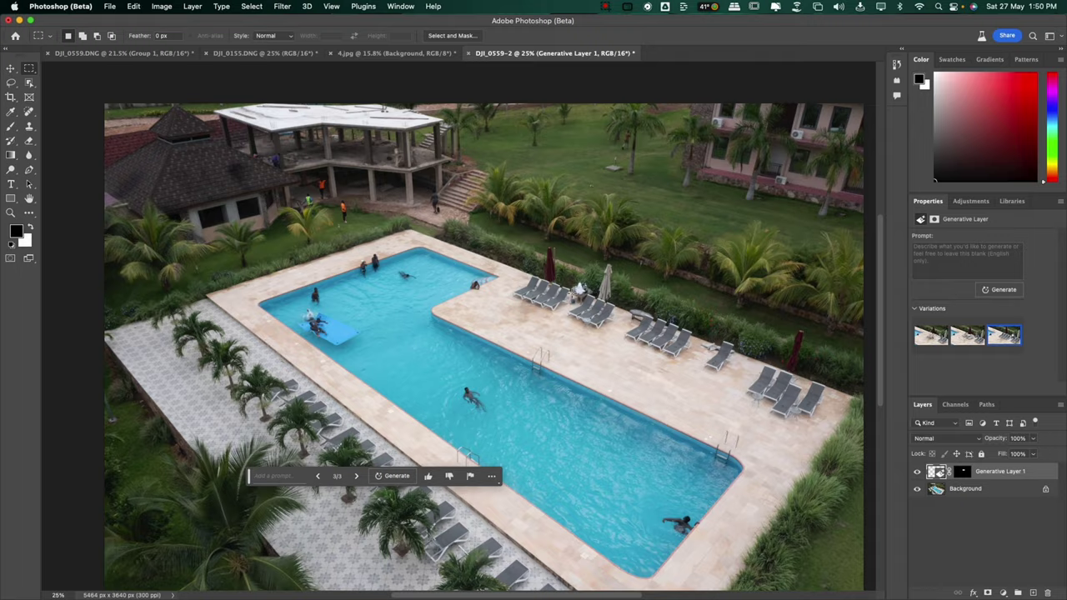
scroll(541, 278, up, 5)
click(921, 473)
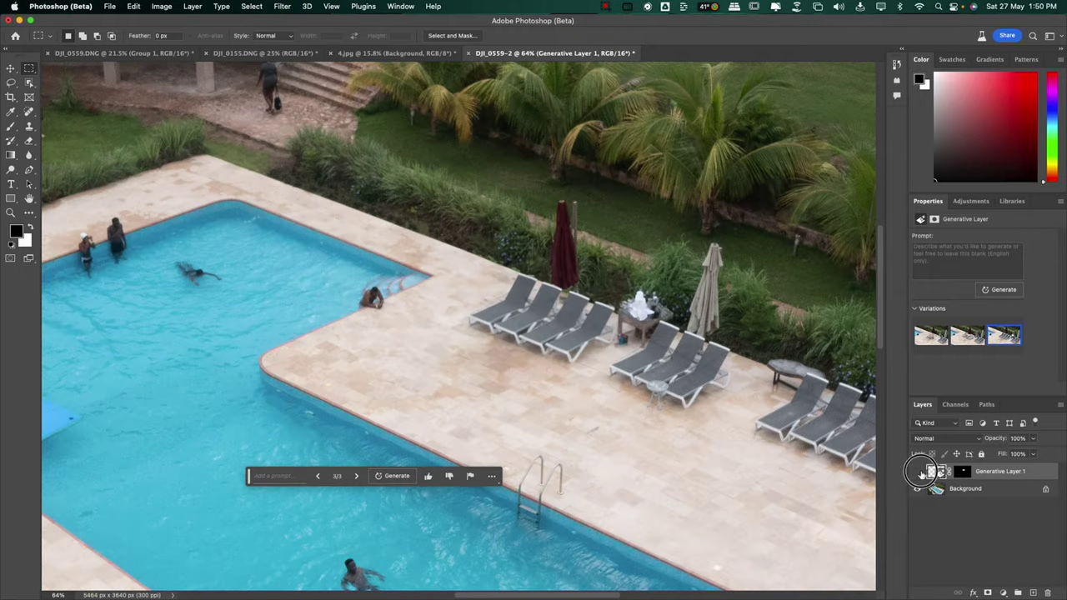
click(920, 473)
scroll(705, 343, down, 5)
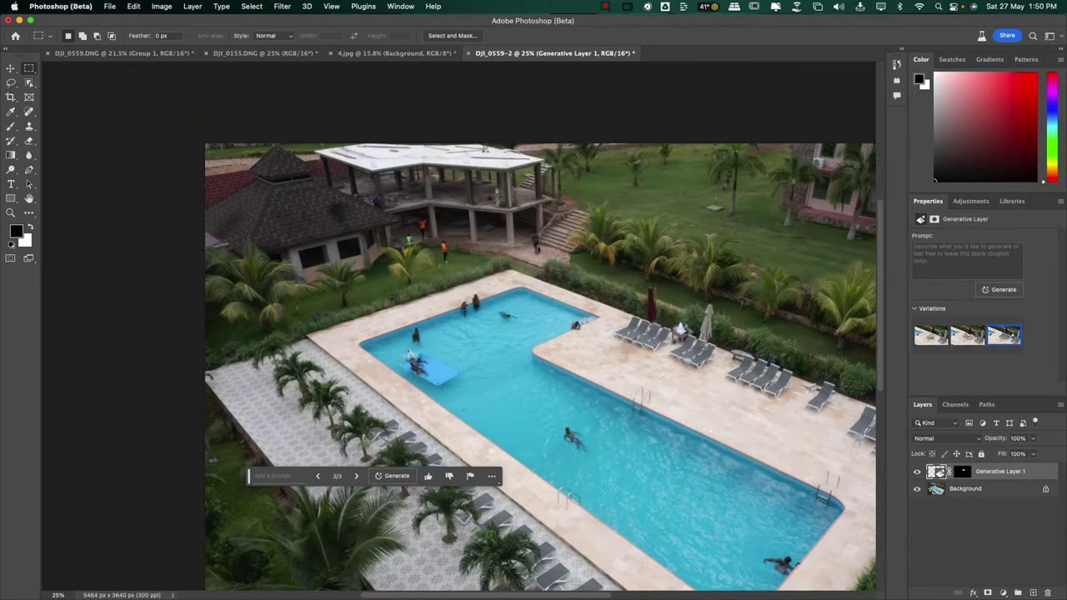
scroll(733, 376, up, 4)
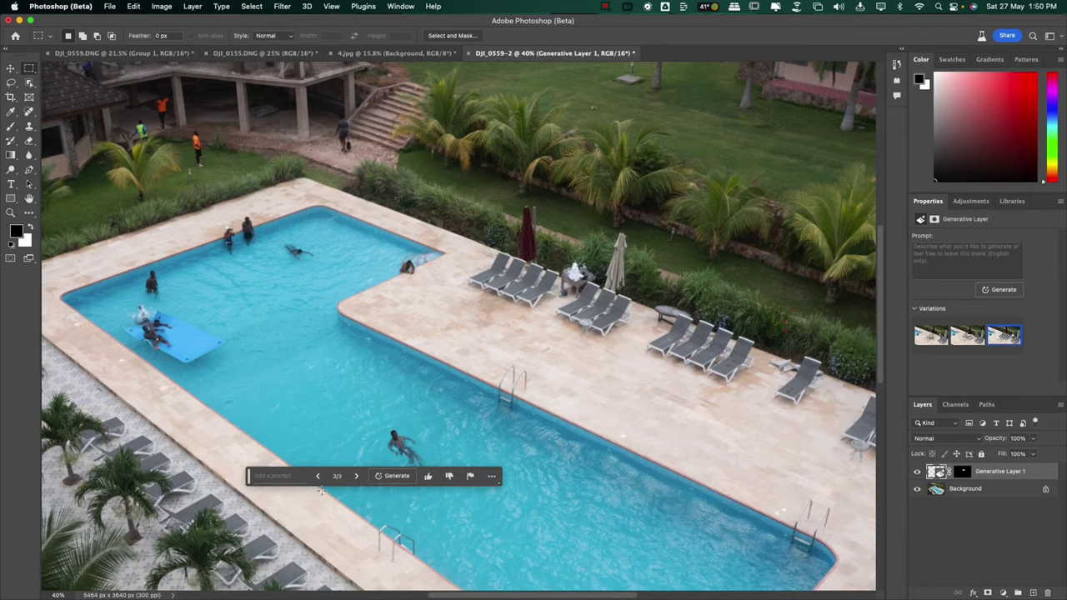
click(357, 477)
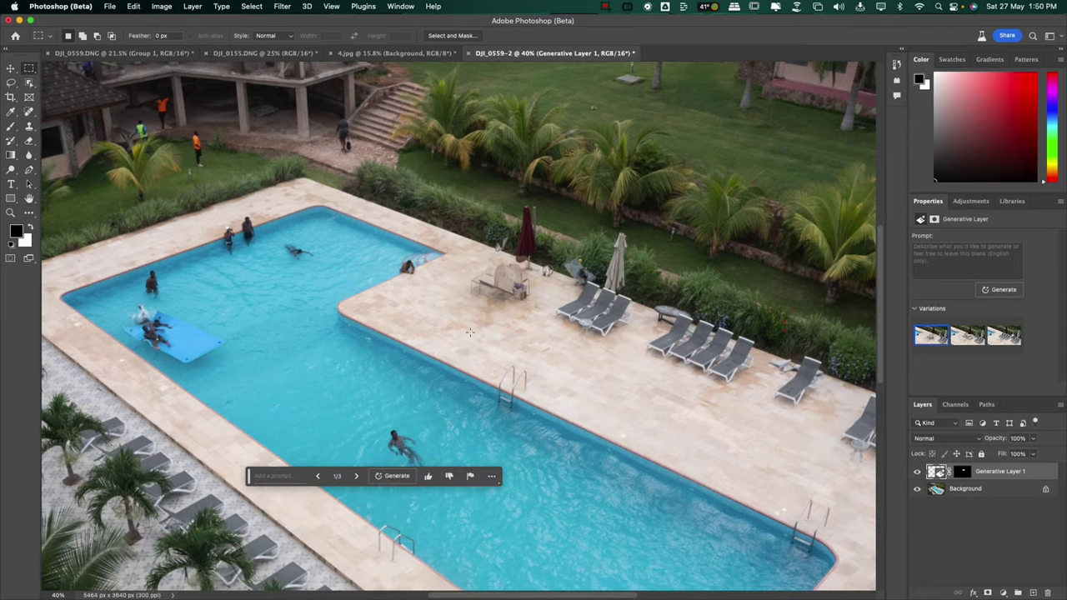
scroll(486, 324, up, 2)
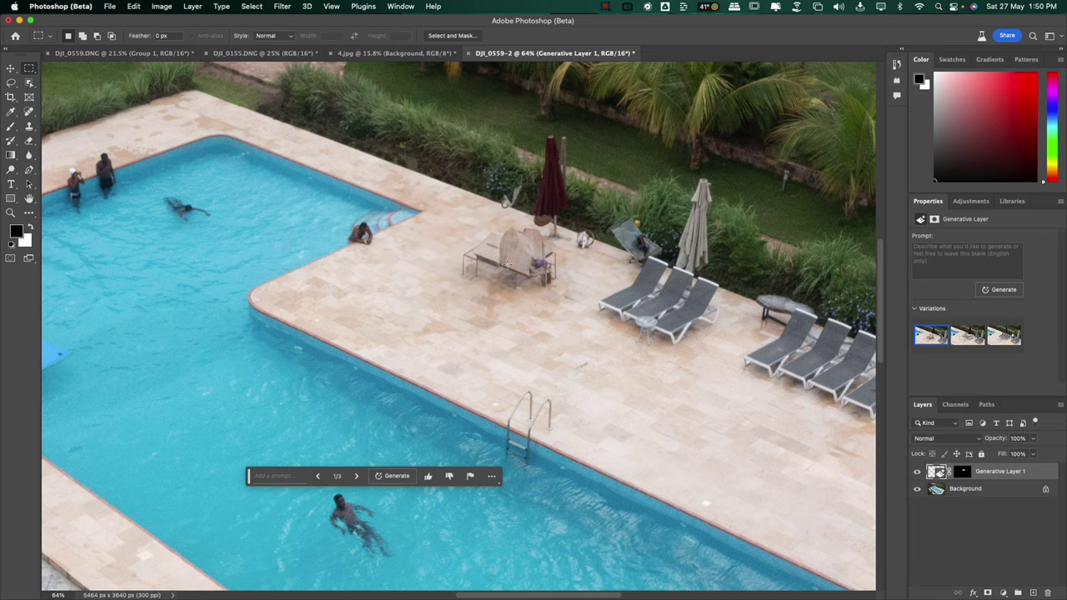
scroll(484, 315, down, 2)
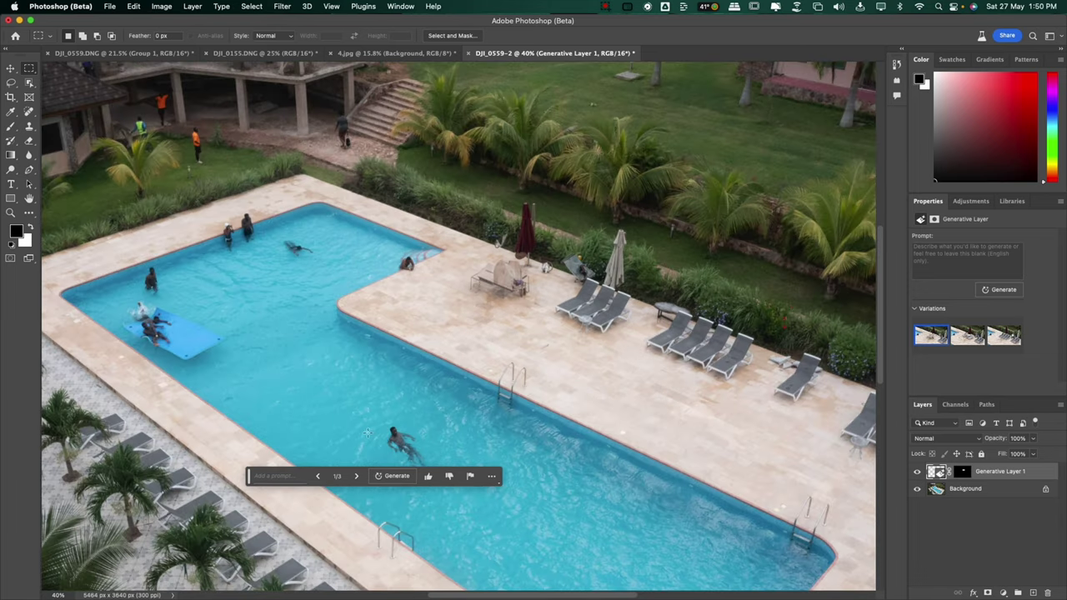
click(358, 476)
scroll(534, 236, up, 4)
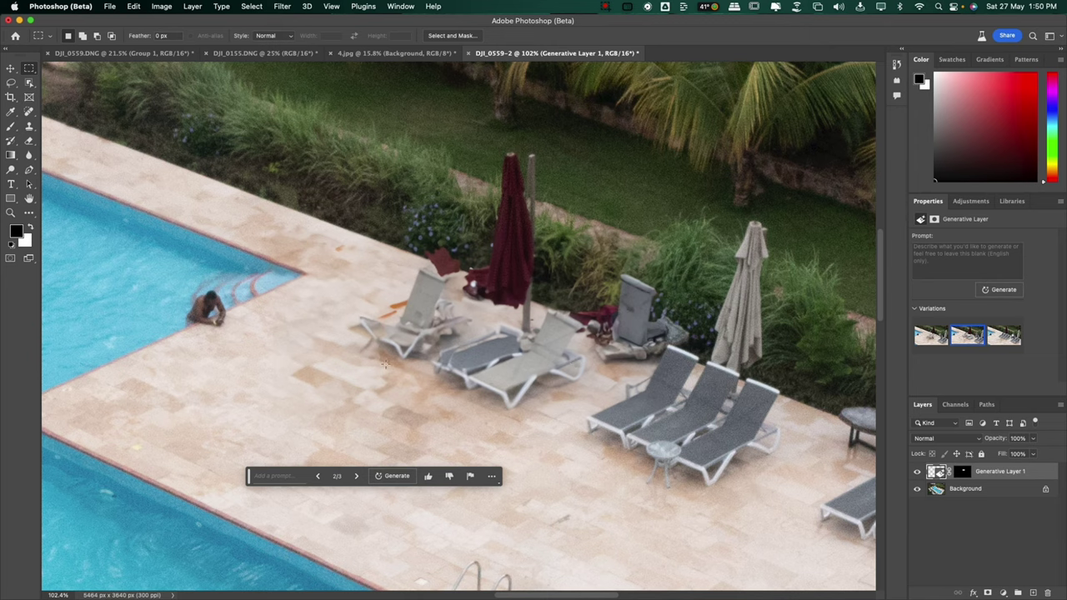
scroll(546, 395, down, 4)
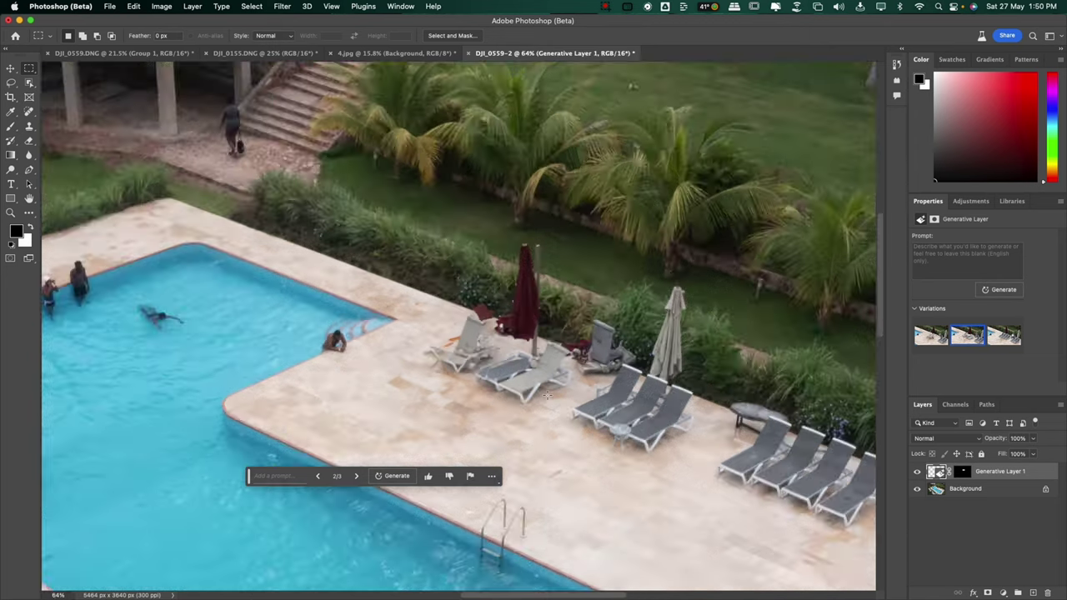
Keep the third fill variation and bring the whole pool back into view
click(356, 476)
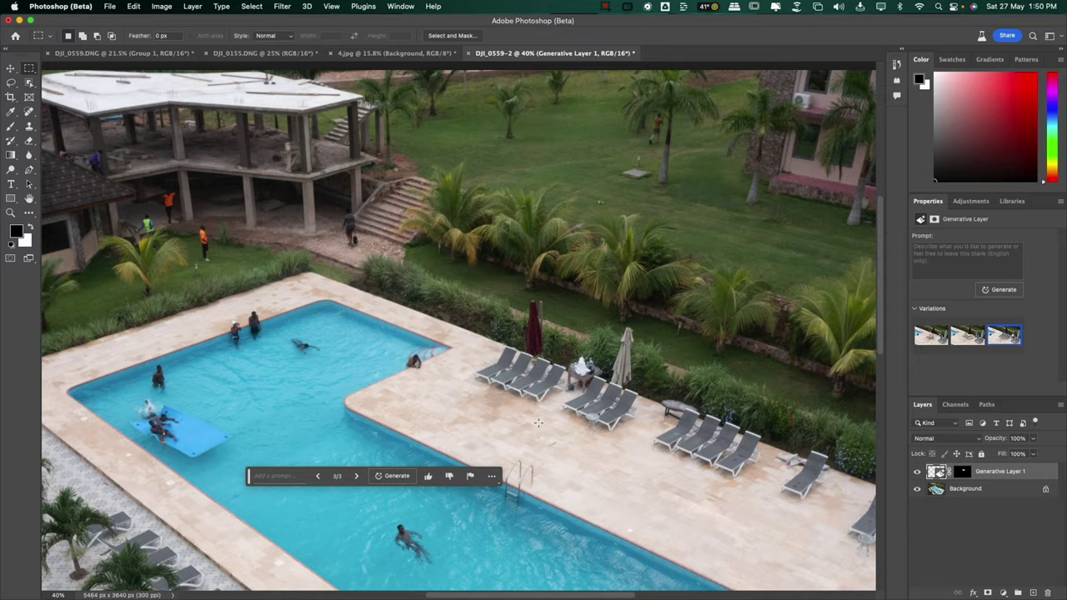
scroll(508, 433, down, 2)
drag(573, 414, 588, 326)
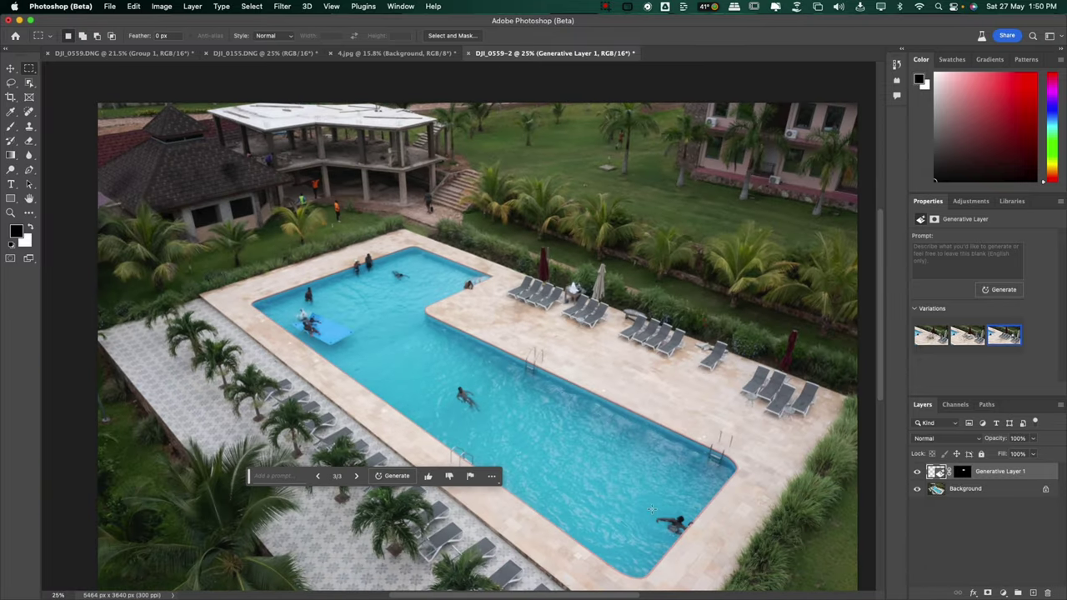
Select every swimmer, the floating mat and the people by the building, then generate a fill erasing them
drag(648, 501, 709, 542)
drag(449, 380, 492, 419)
drag(292, 306, 360, 351)
drag(301, 280, 325, 311)
mouse_move(350, 250)
mouse_down()
mouse_move(376, 279)
mouse_move(414, 292)
mouse_move(469, 283)
mouse_move(482, 296)
mouse_up()
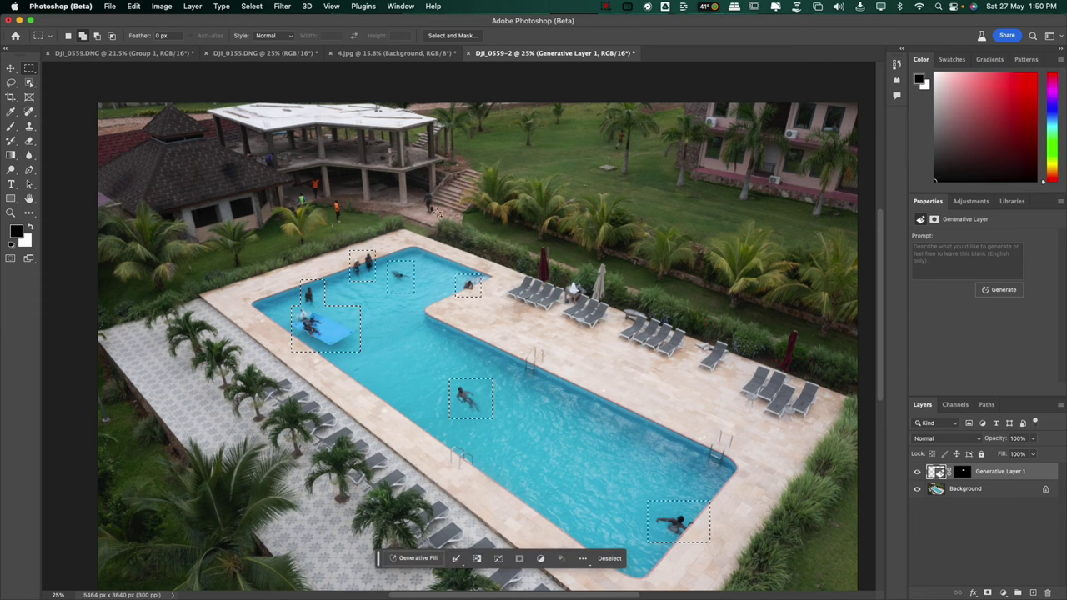
drag(417, 185, 439, 218)
drag(343, 219, 306, 214)
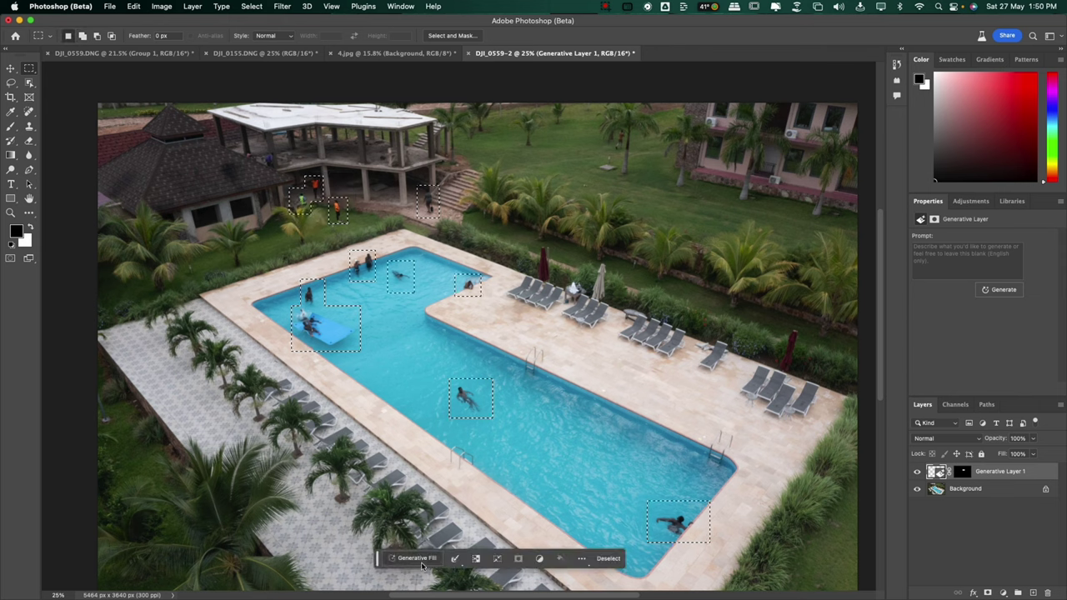
click(421, 558)
click(569, 560)
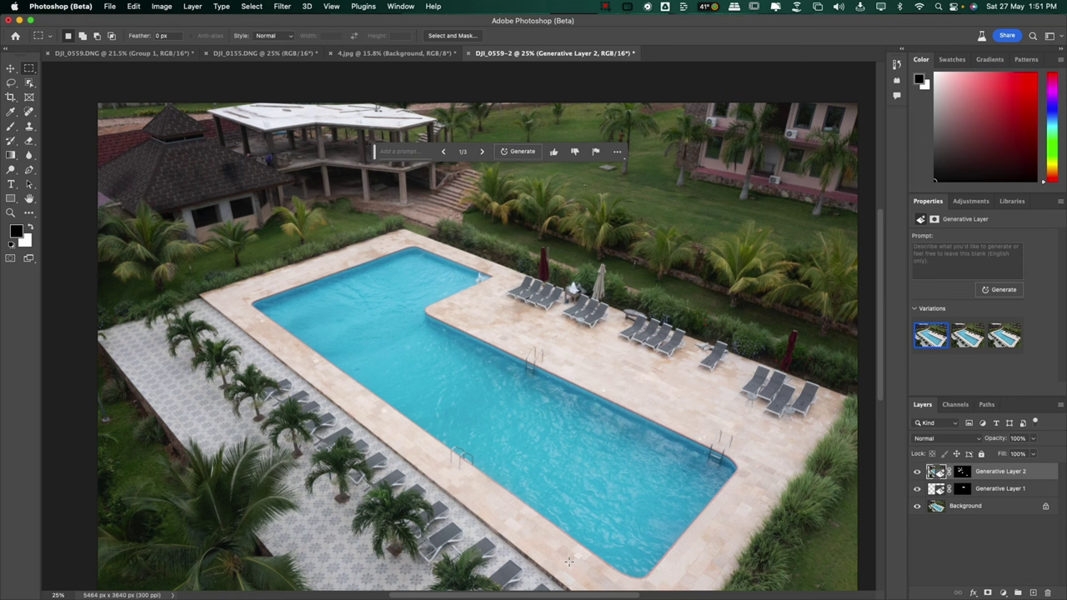
Group both generative layers into Group 1 and toggle its visibility to compare with the original
shift+click(1003, 491)
key(super+g)
click(918, 470)
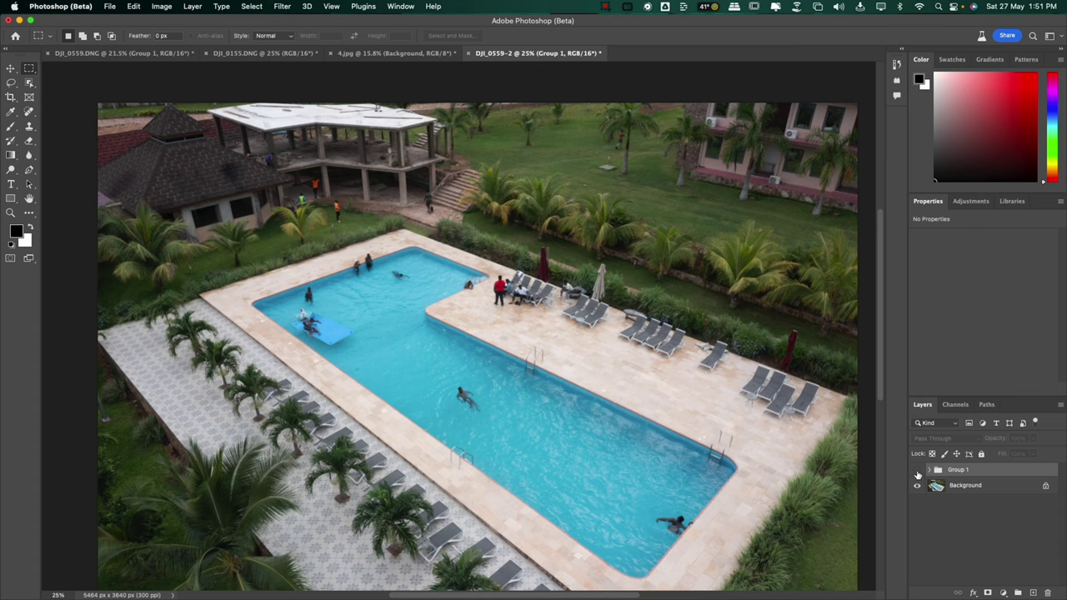
click(918, 471)
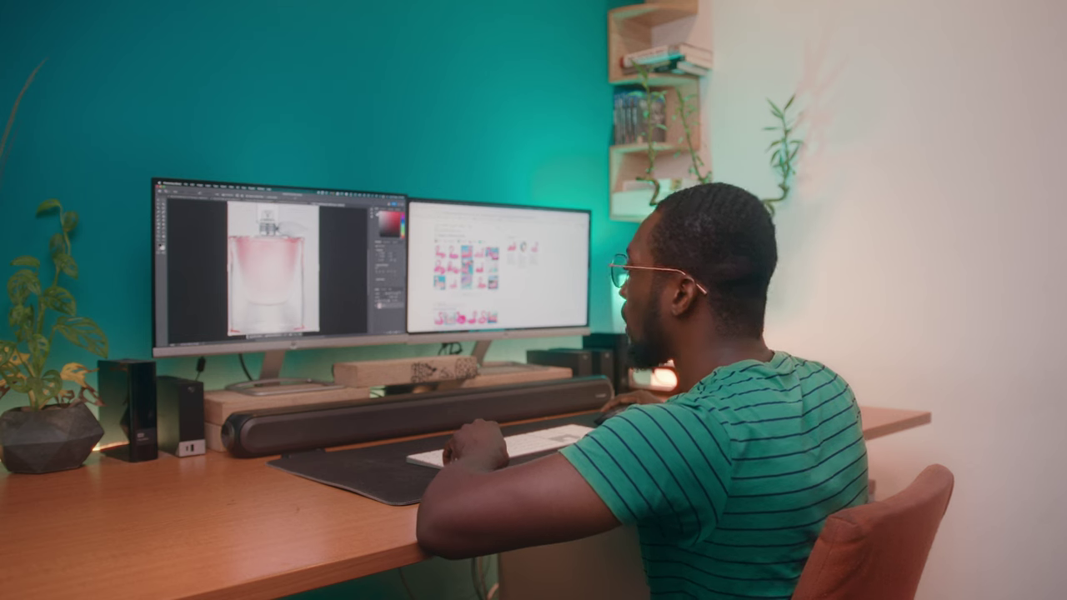
Zoom the Daco_1166636.png perfume image out and then slightly back in
key(super+minus)
key(super+plus)
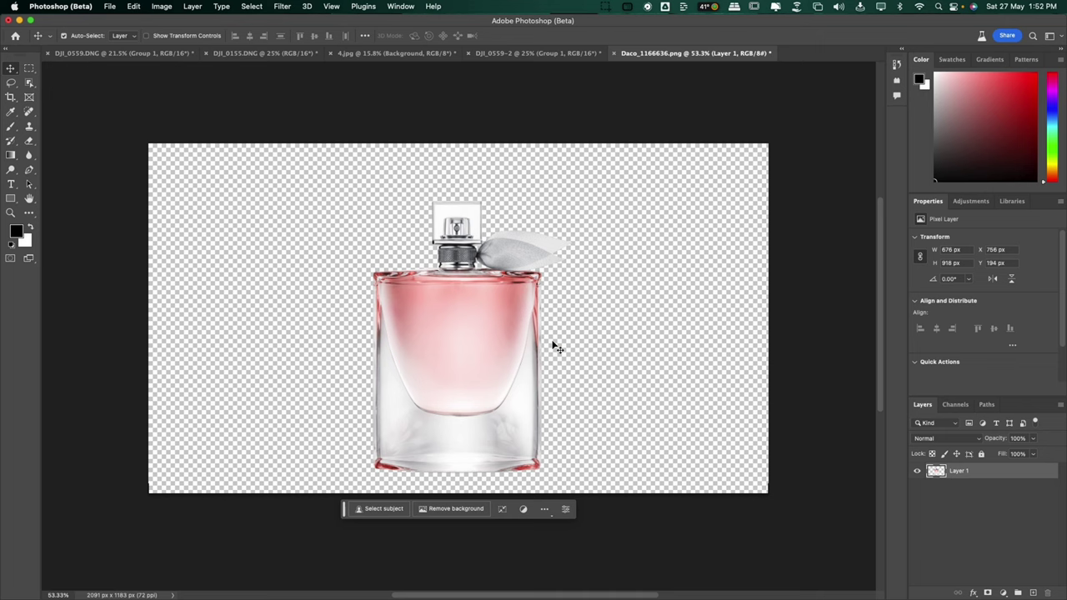
Select the perfume bottle and generate 'A perfume sitting on a luxury kitchen counter' around it
super+click(935, 472)
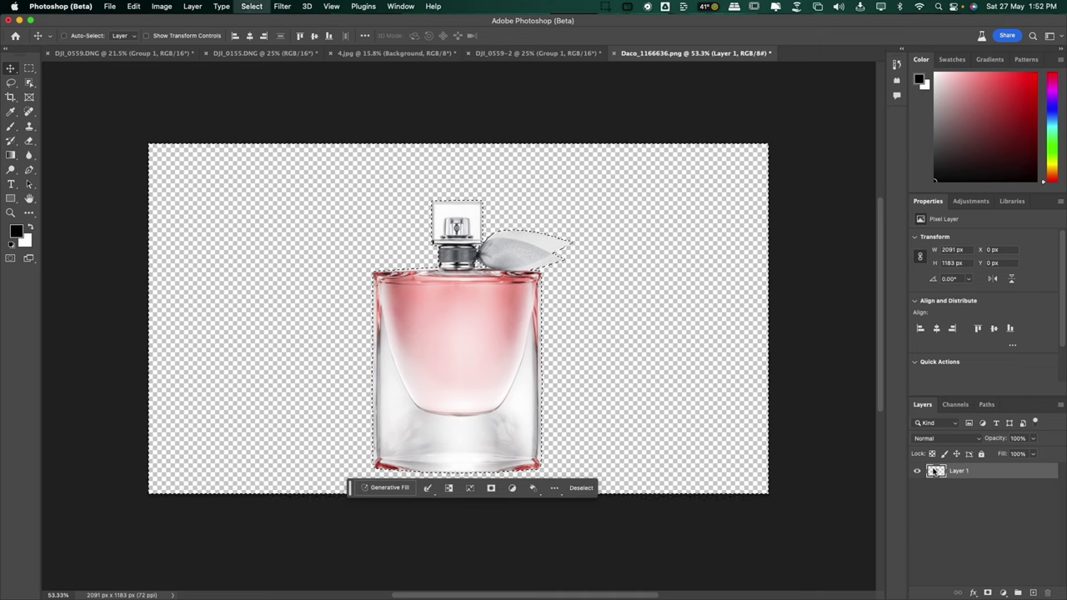
click(376, 509)
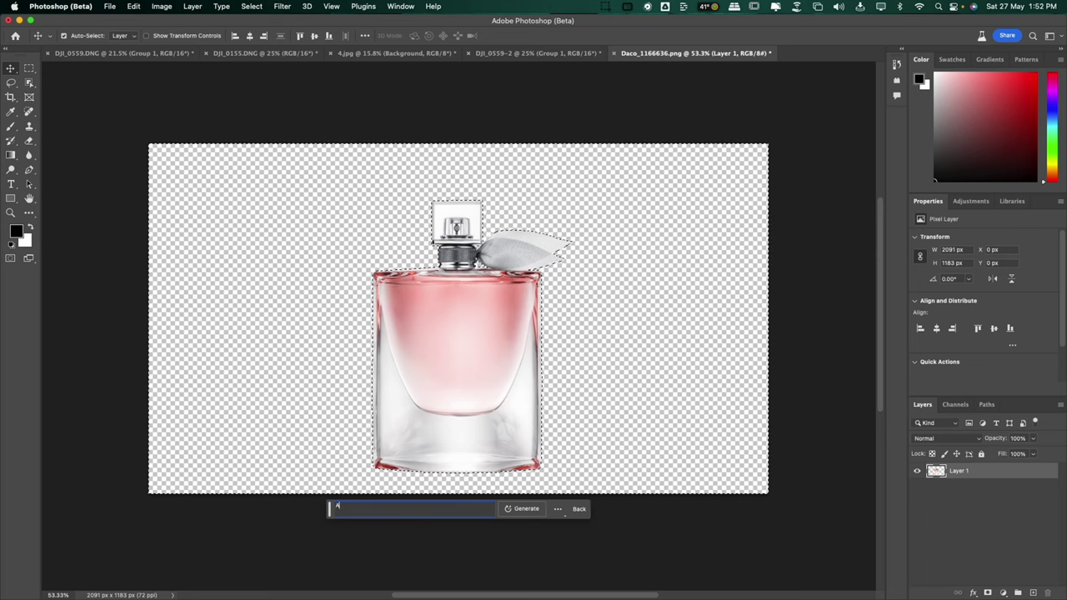
text(A PERFUME)
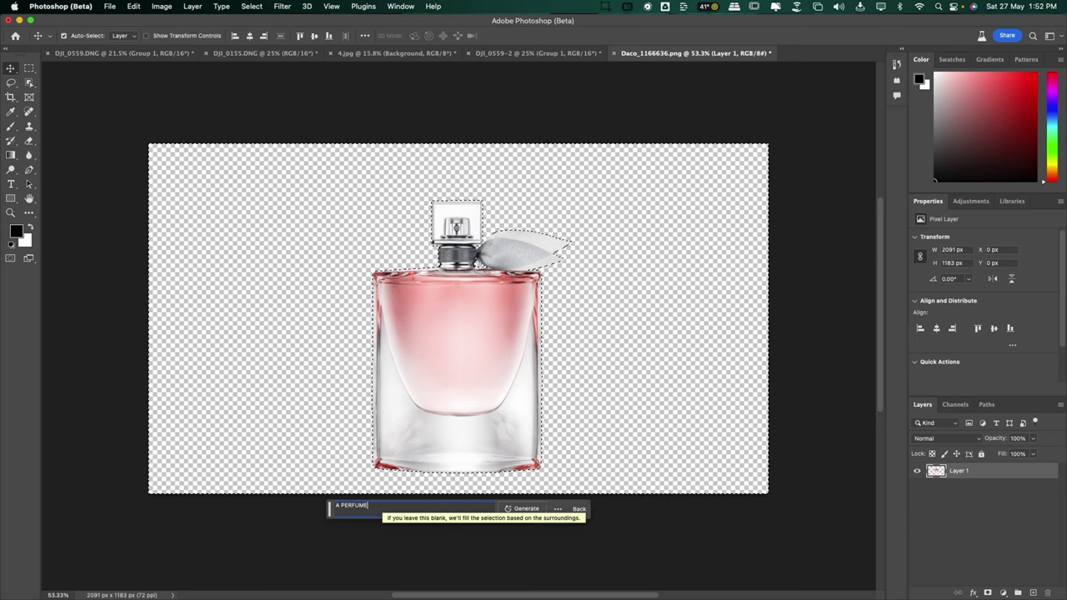
text( SITTING ON A )
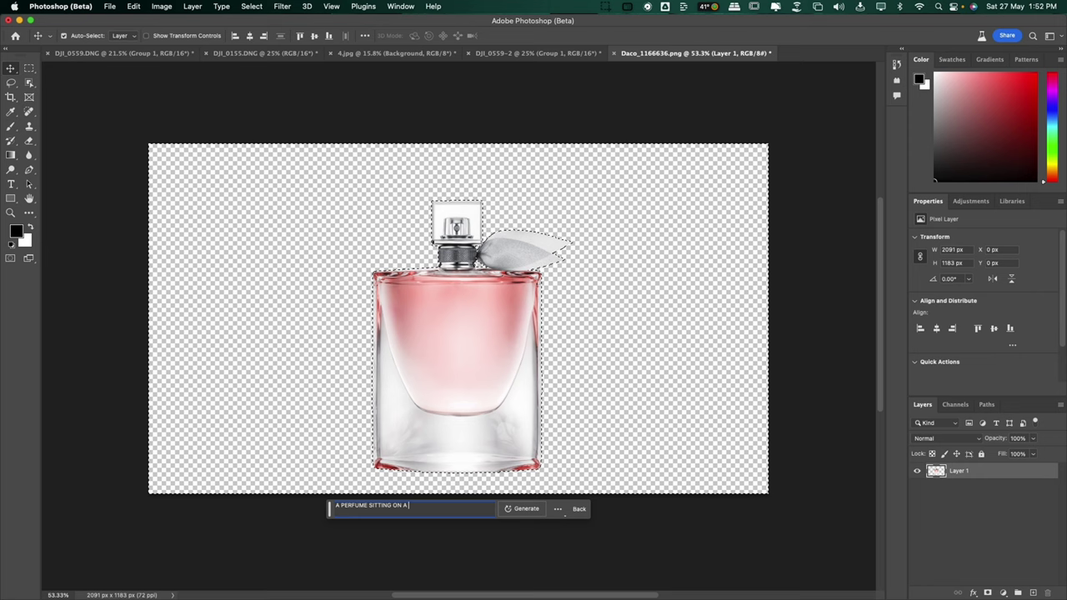
text(LUXURY KITC)
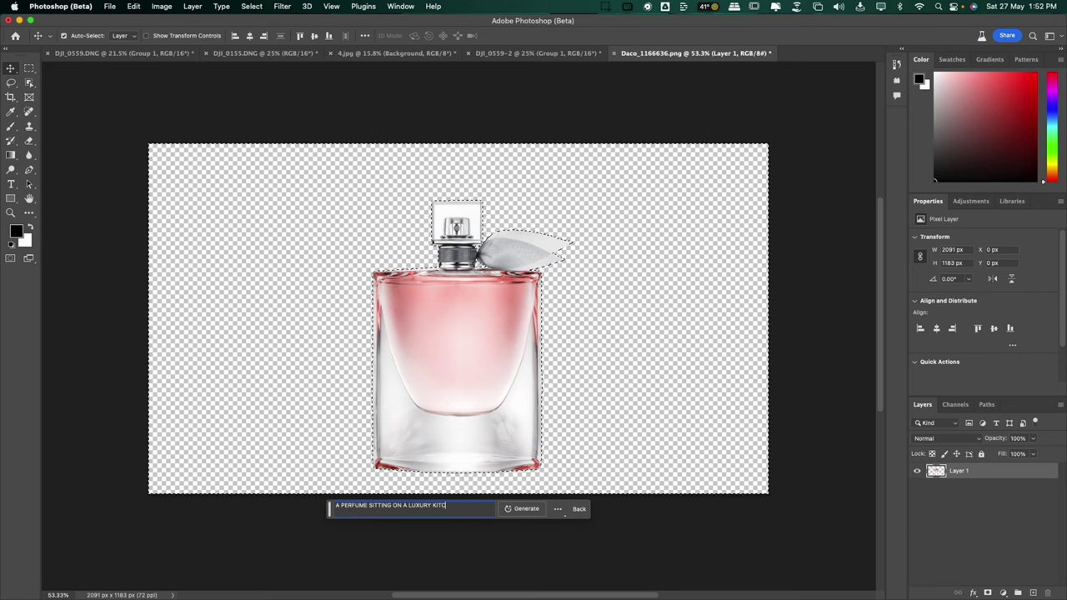
text(HEN COUNTER)
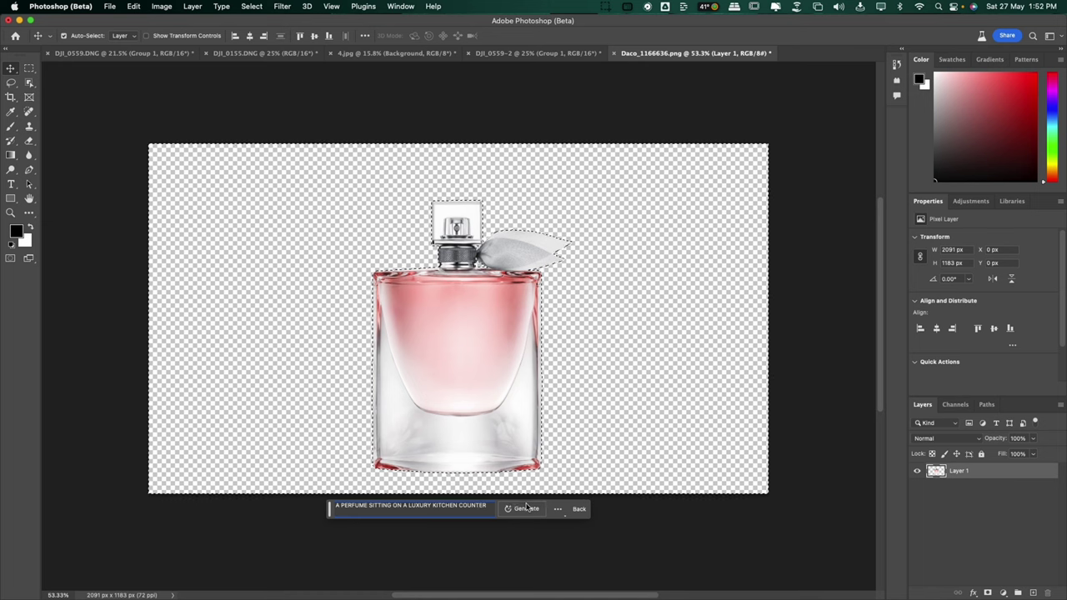
key(Return)
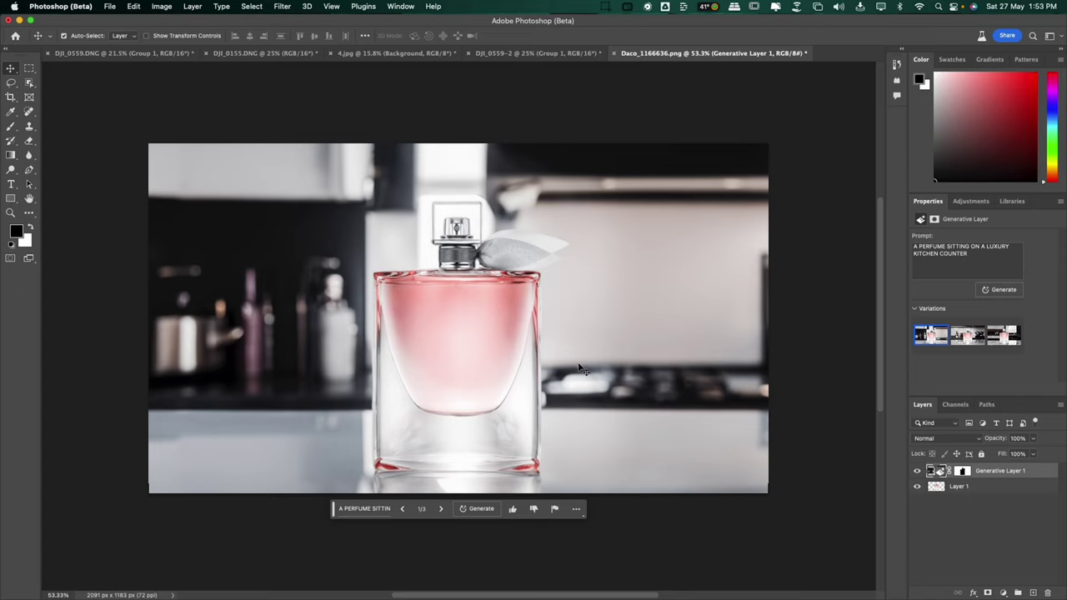
Step through the kitchen background variations to the third one (3/3)
click(441, 510)
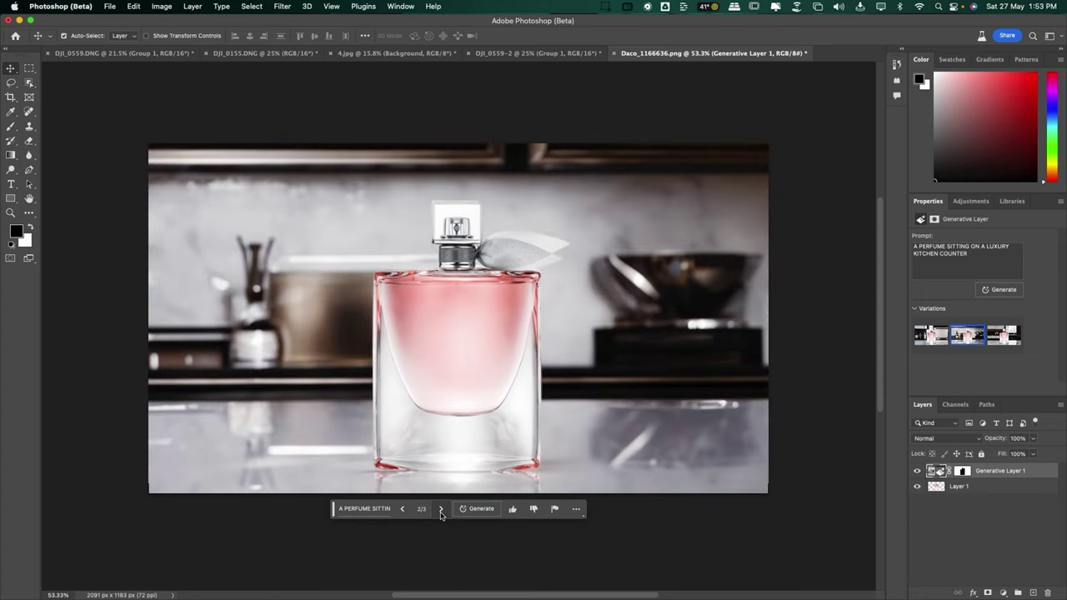
click(441, 510)
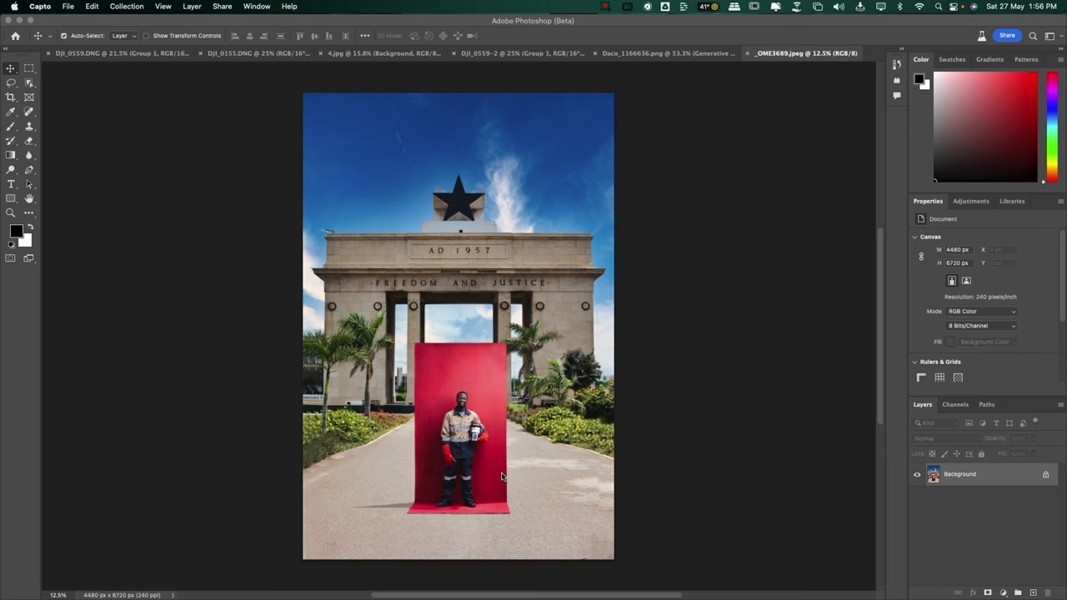
Marquee the road right of the worker and generate a 'WHEELBARROW' fill there
click(501, 476)
scroll(503, 475, up, 5)
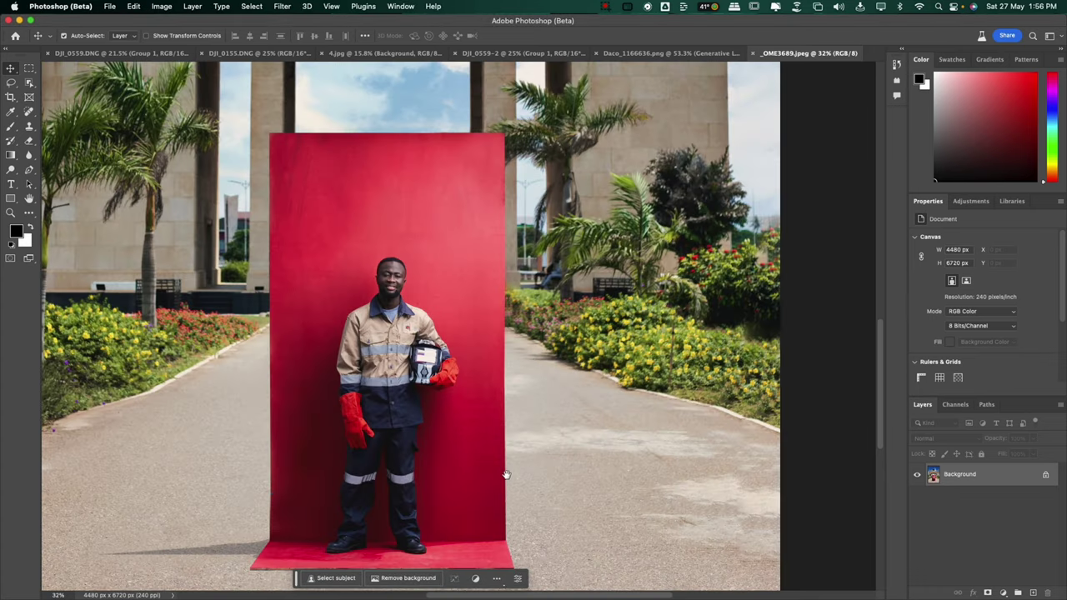
scroll(505, 475, down, 2)
key(m)
drag(442, 344, 692, 503)
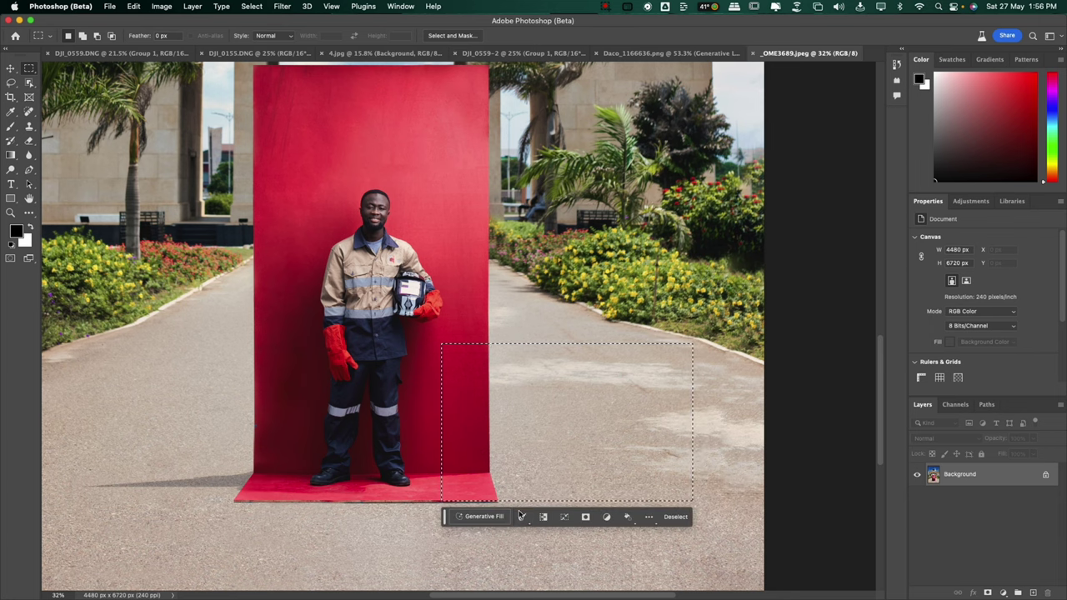
click(483, 516)
text(WH)
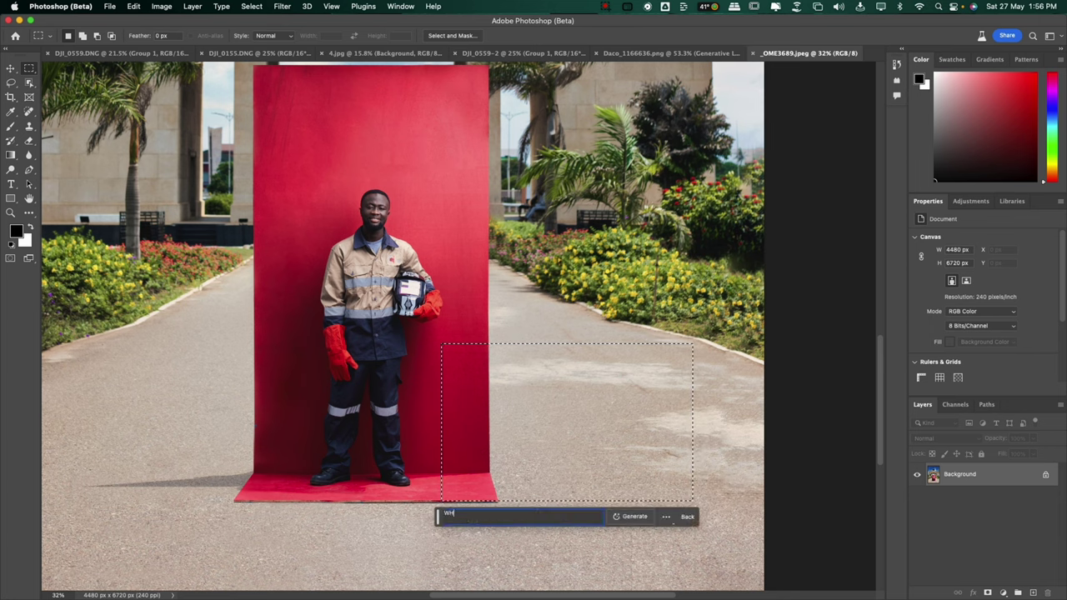
text(EELBARROW)
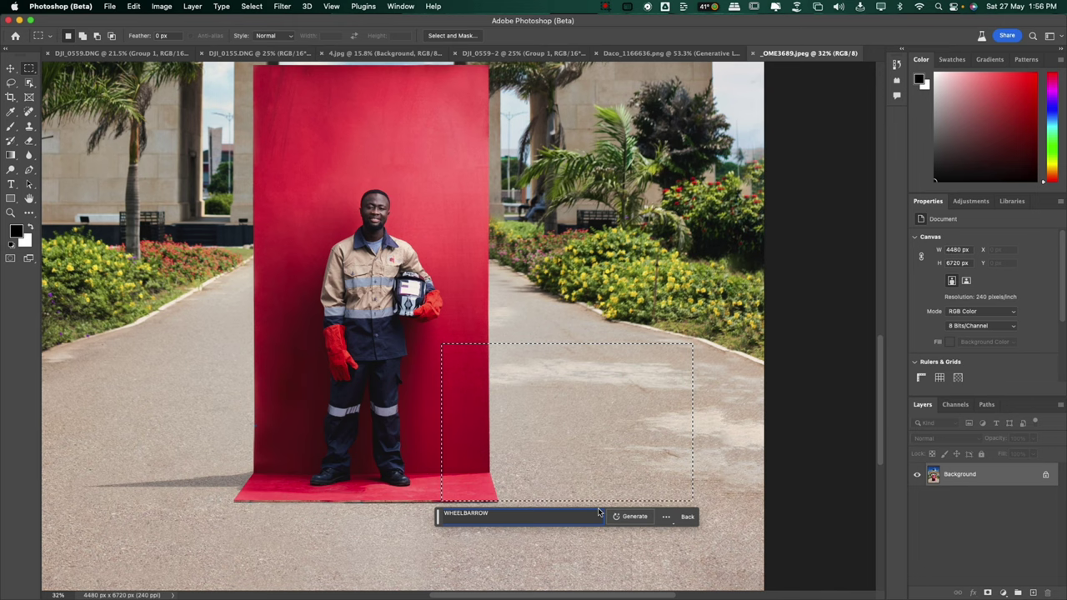
click(633, 516)
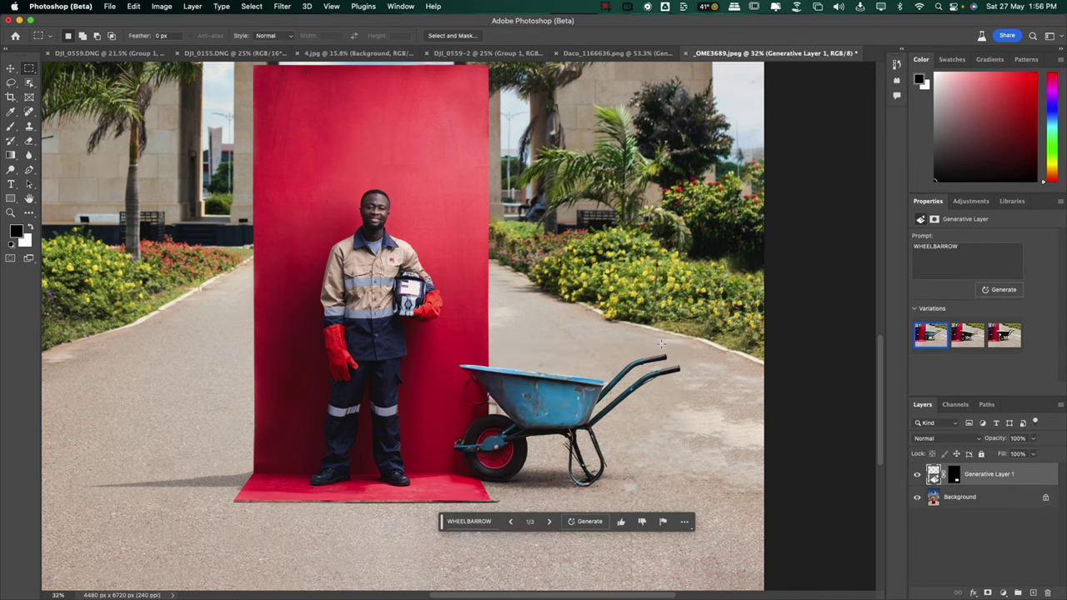
Compare the wheelbarrow with the original and settle on the soil-filled third variation
key(super+minus)
key(super+minus)
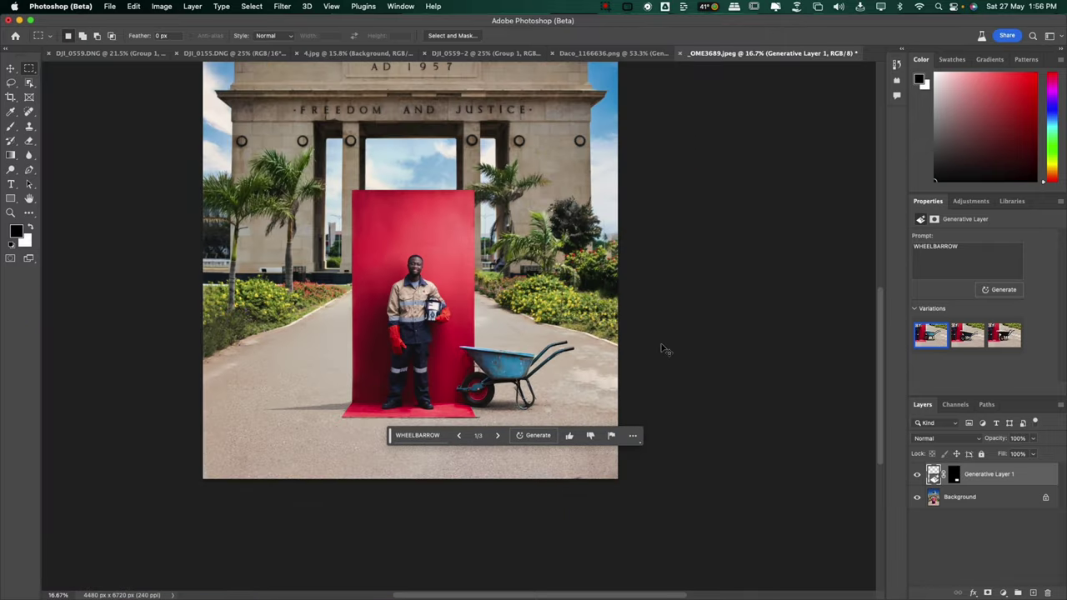
scroll(621, 319, up, 5)
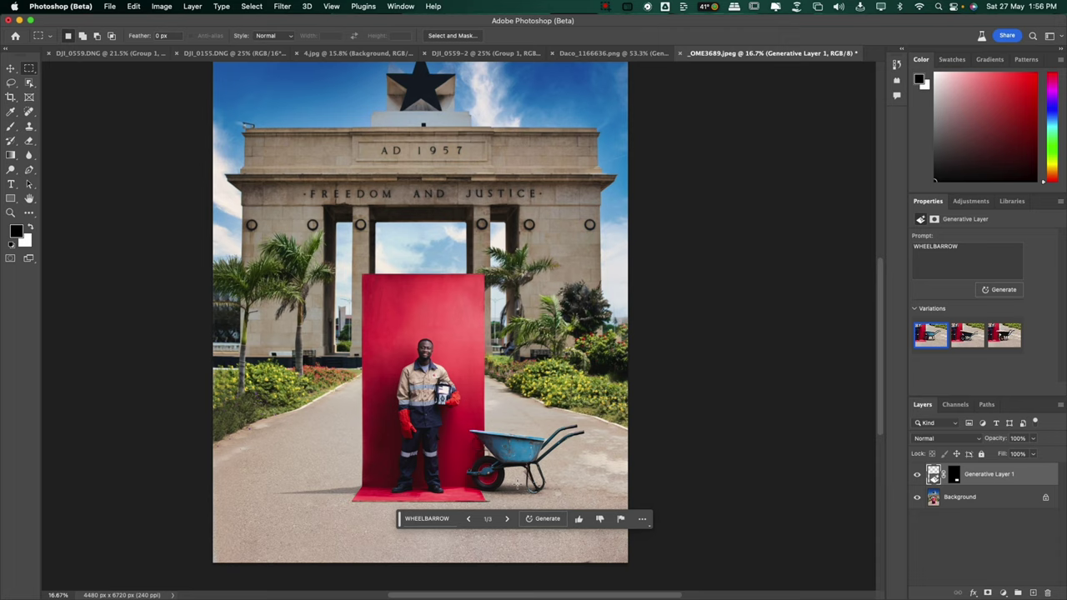
scroll(517, 482, up, 5)
click(916, 474)
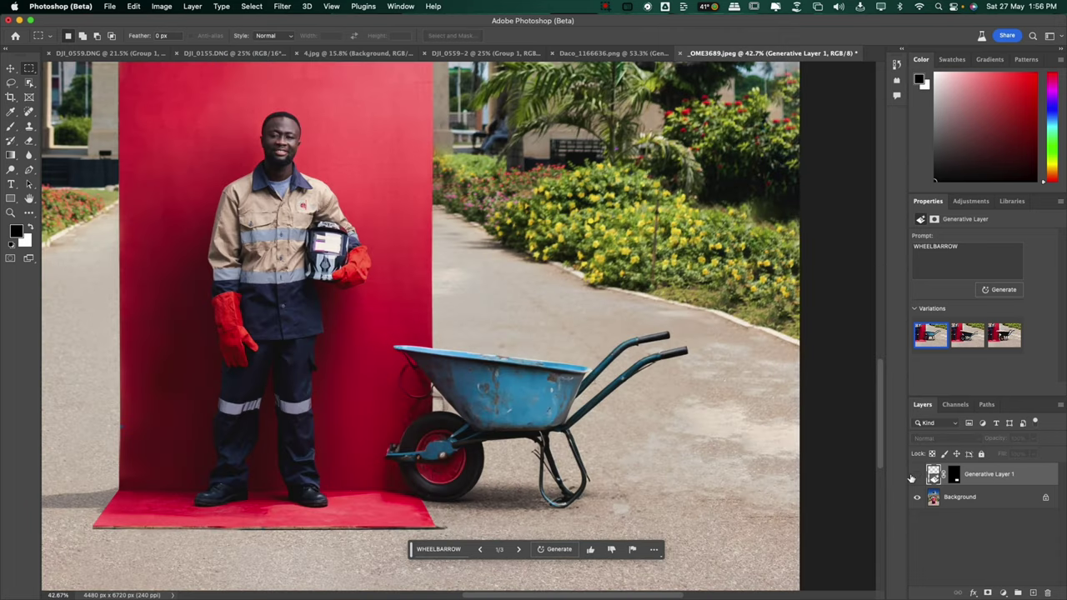
click(916, 474)
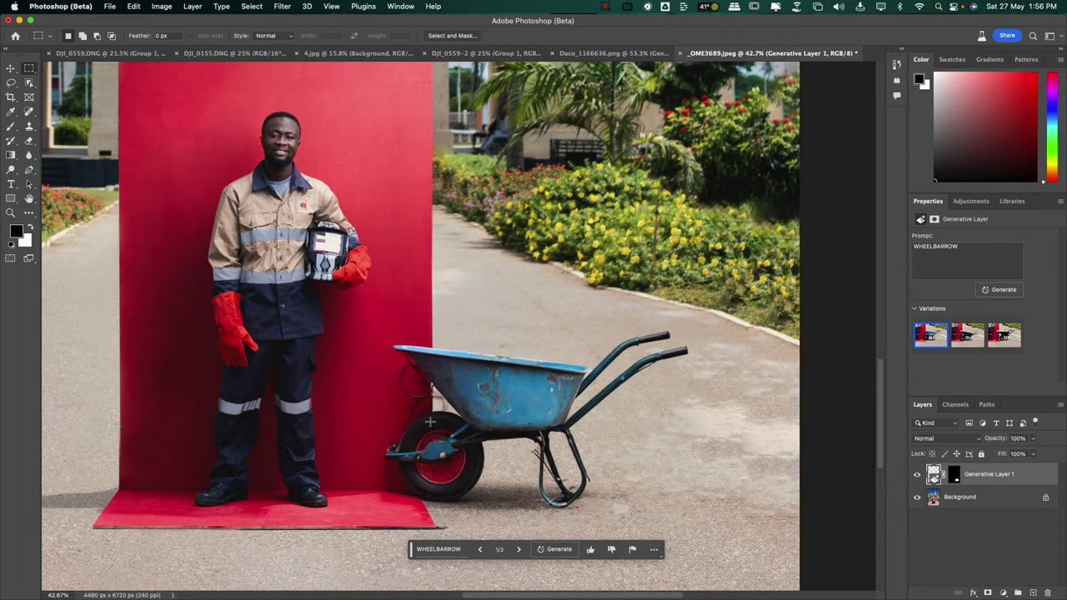
click(519, 549)
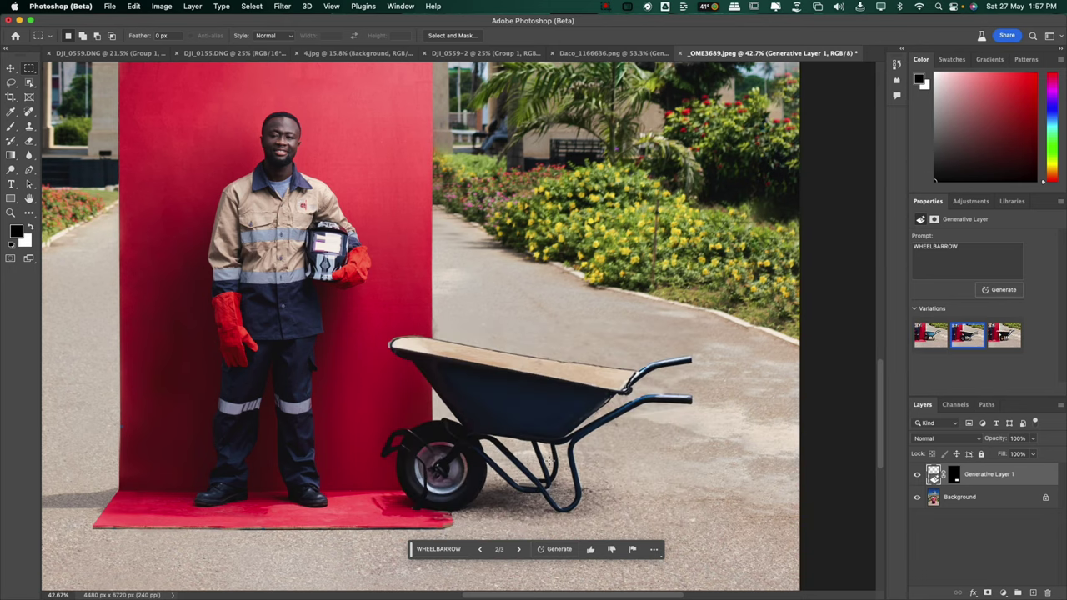
key(super+minus)
key(super+minus)
key(super+minus)
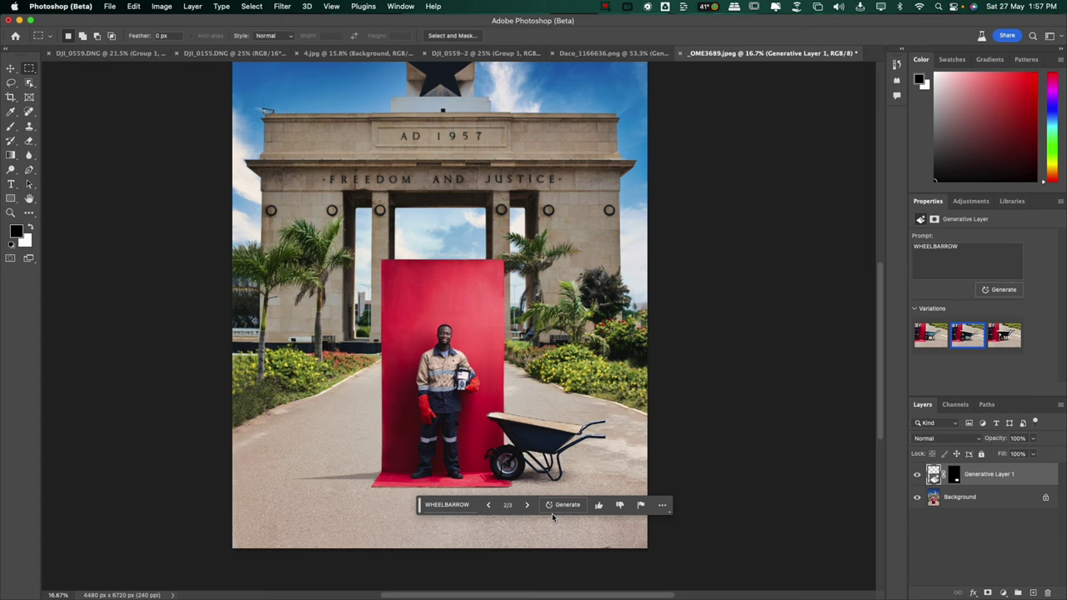
click(526, 504)
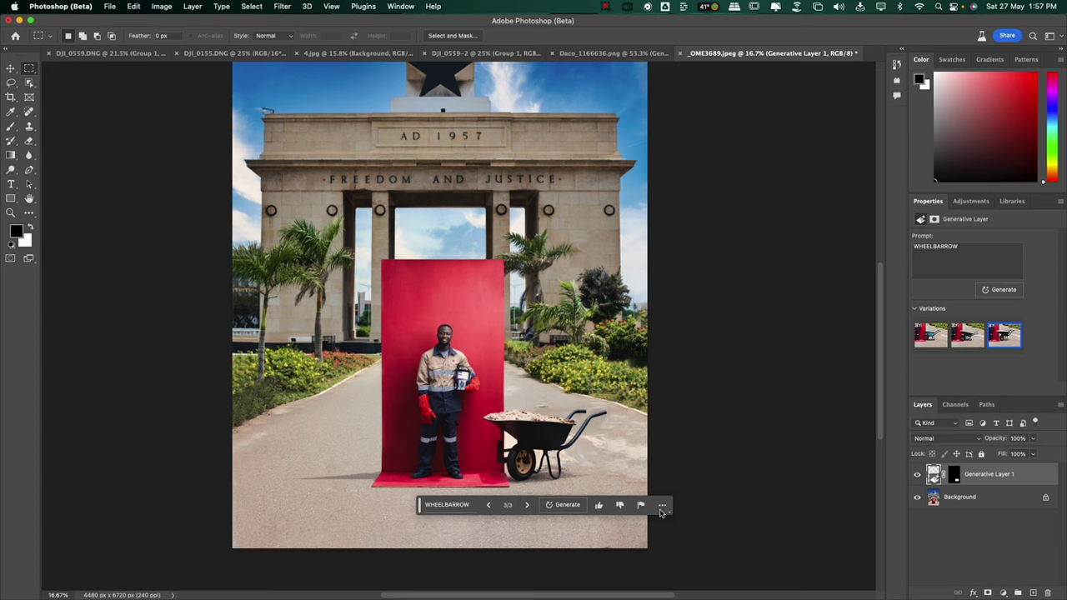
scroll(618, 467, up, 3)
scroll(609, 459, down, 3)
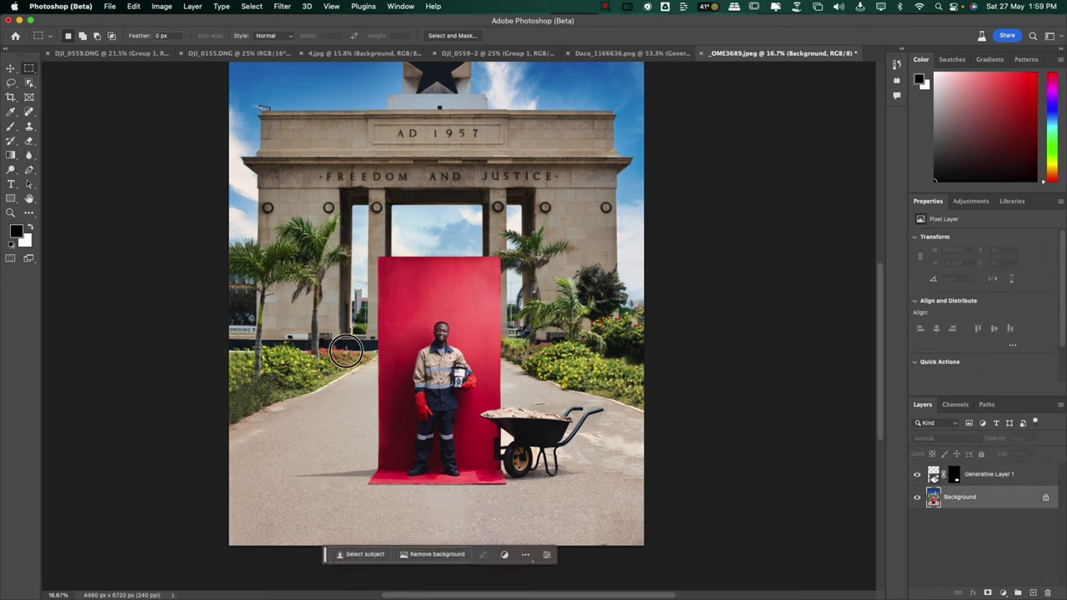
Marquee the road left of the worker, generate a 'GAS CANISTER' fill, and choose the silver third variation
drag(344, 352, 390, 477)
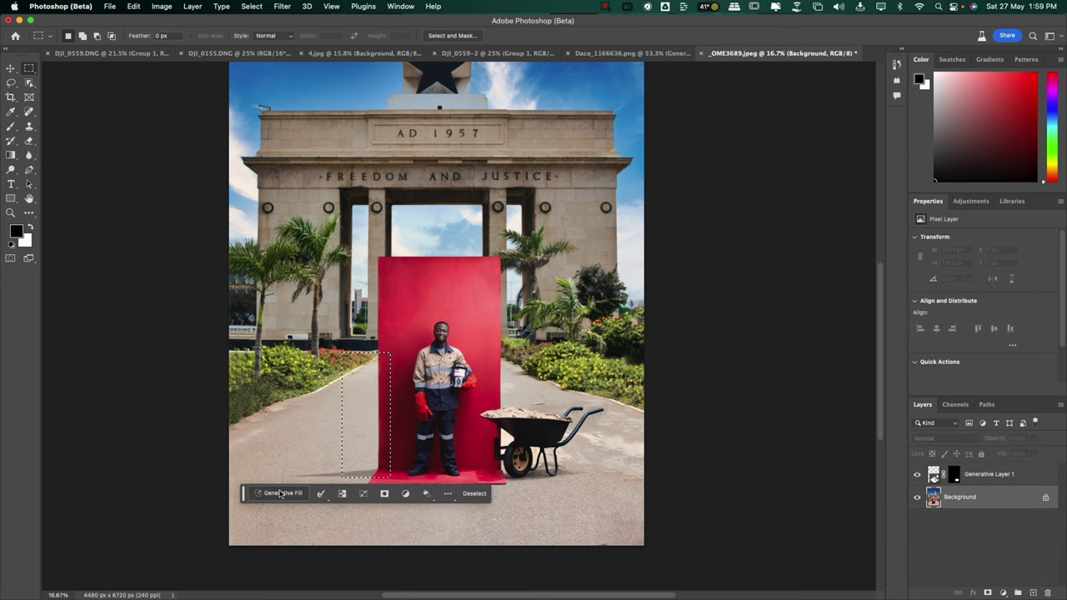
click(282, 493)
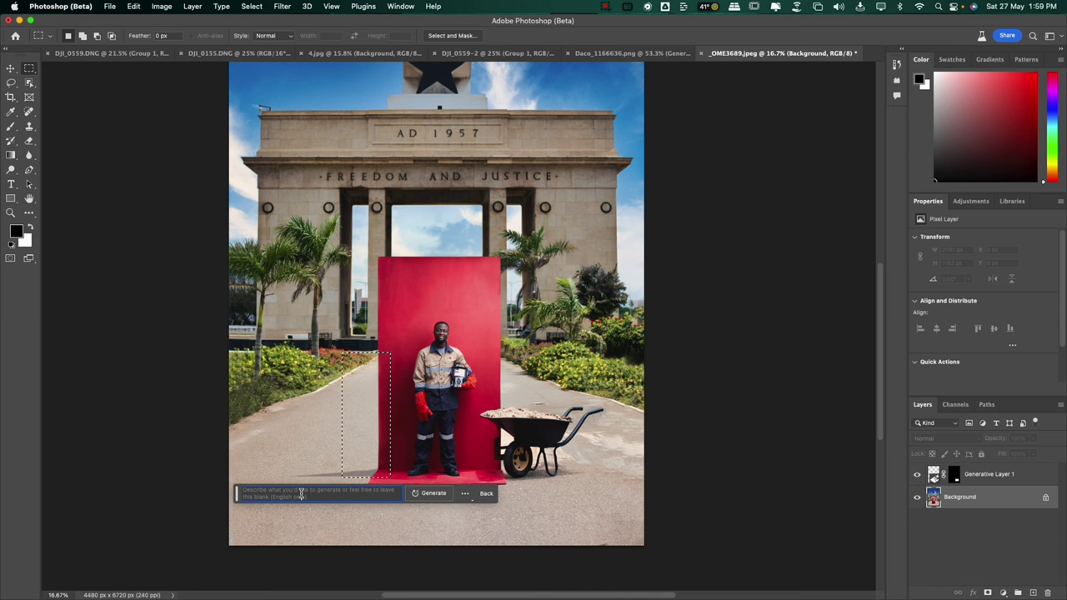
text(GAS CANISTER)
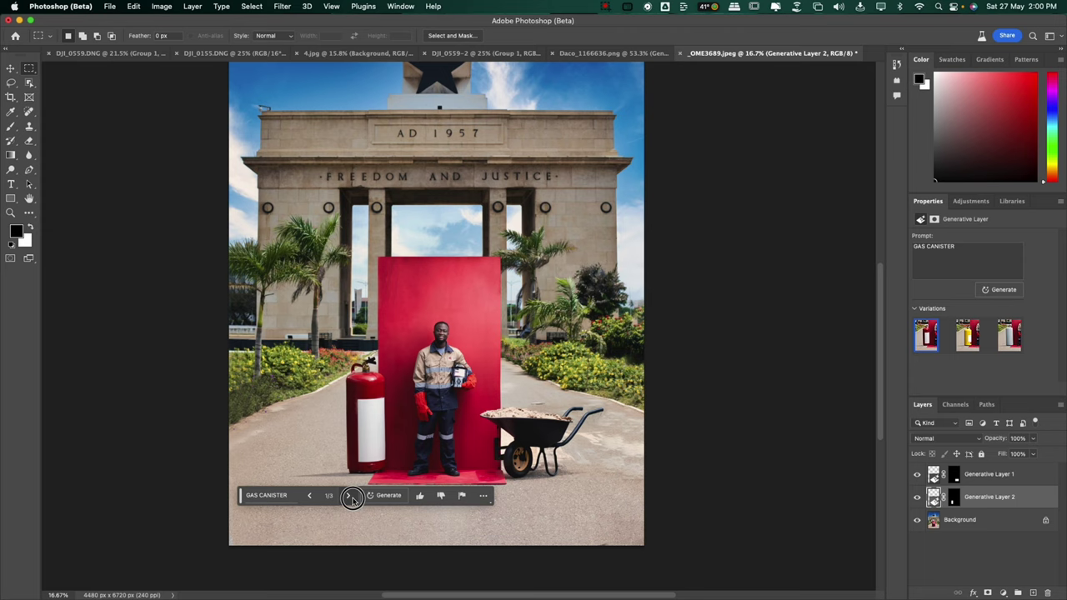
click(348, 496)
click(348, 496)
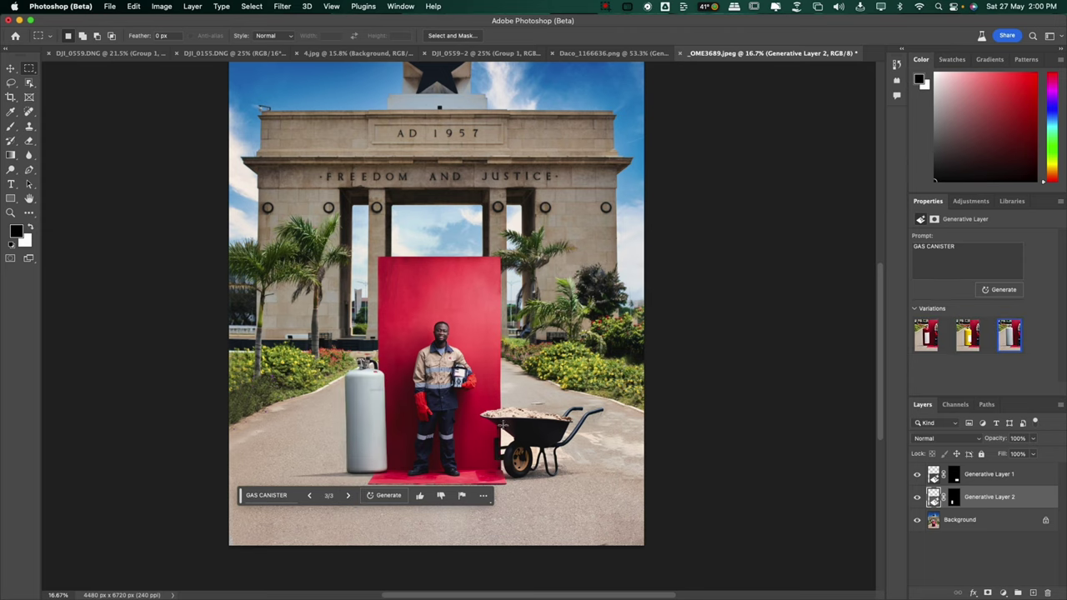
scroll(511, 427, up, 5)
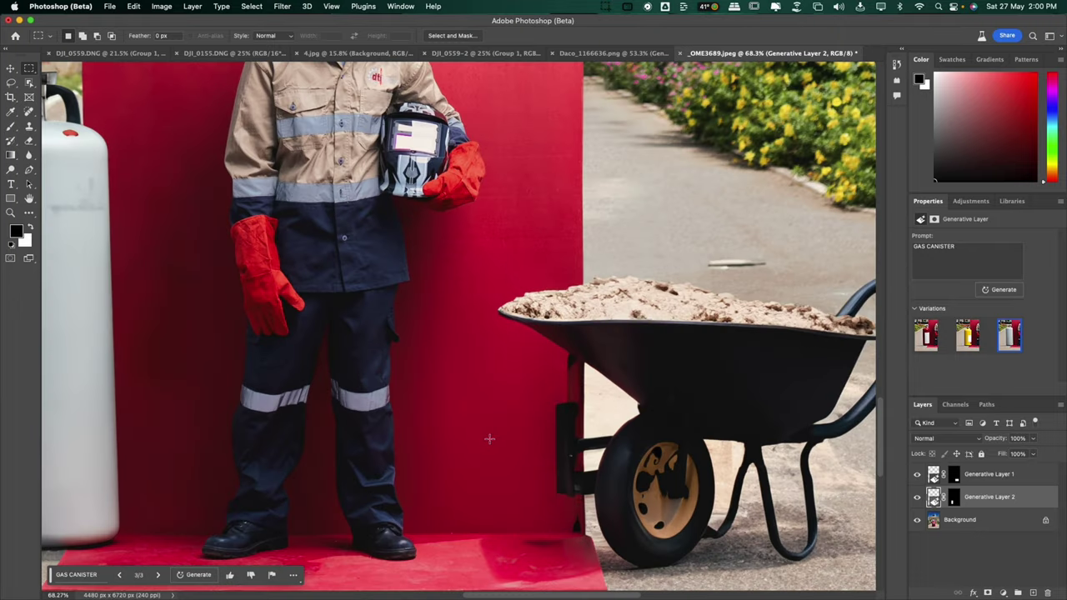
drag(330, 425, 555, 508)
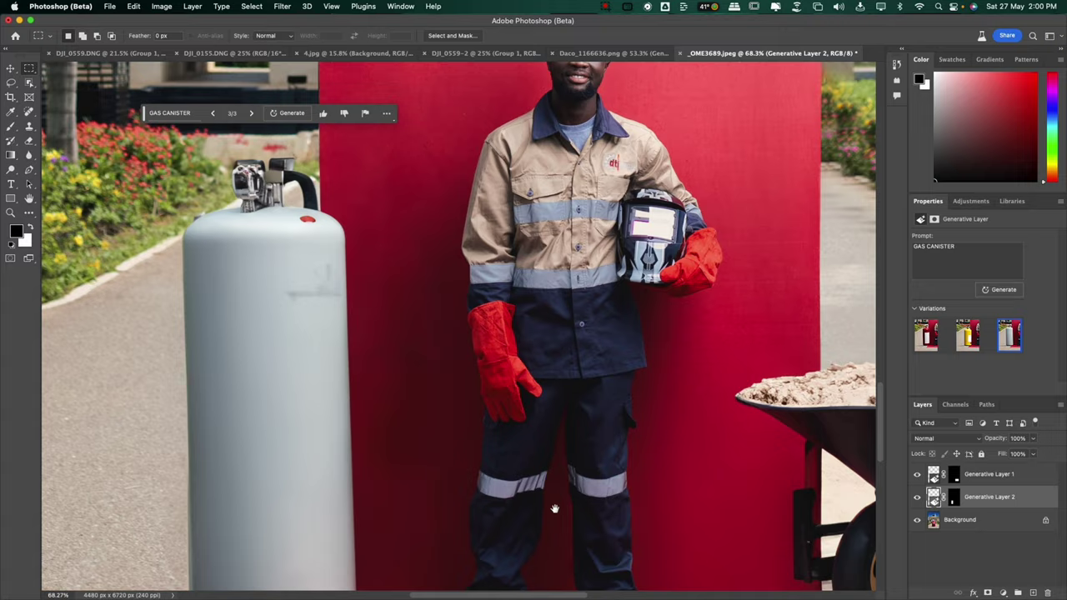
key(super+0)
scroll(462, 389, up, 2)
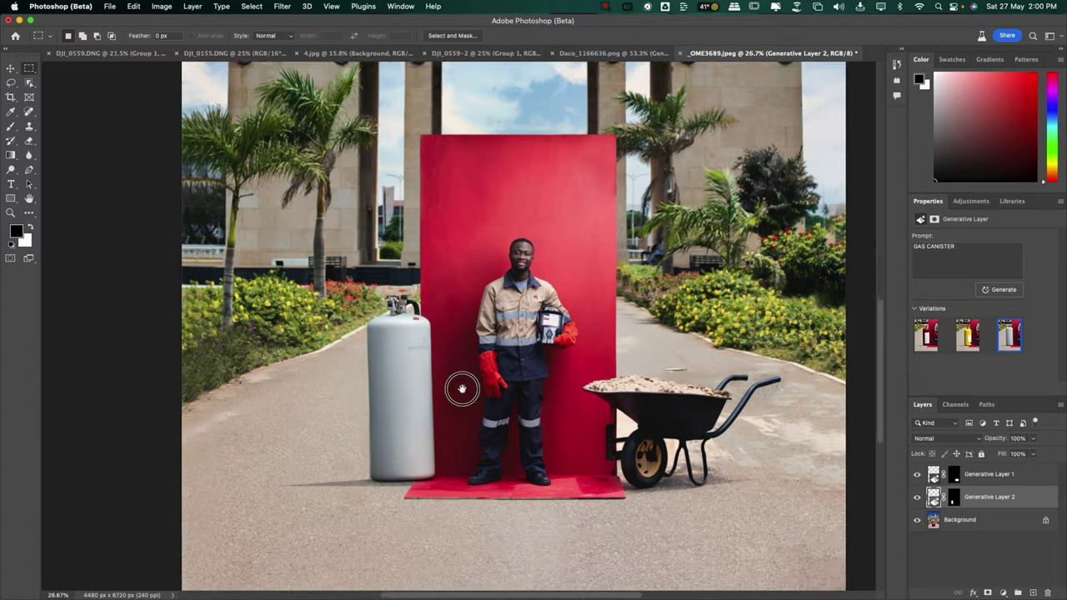
scroll(506, 430, down, 2)
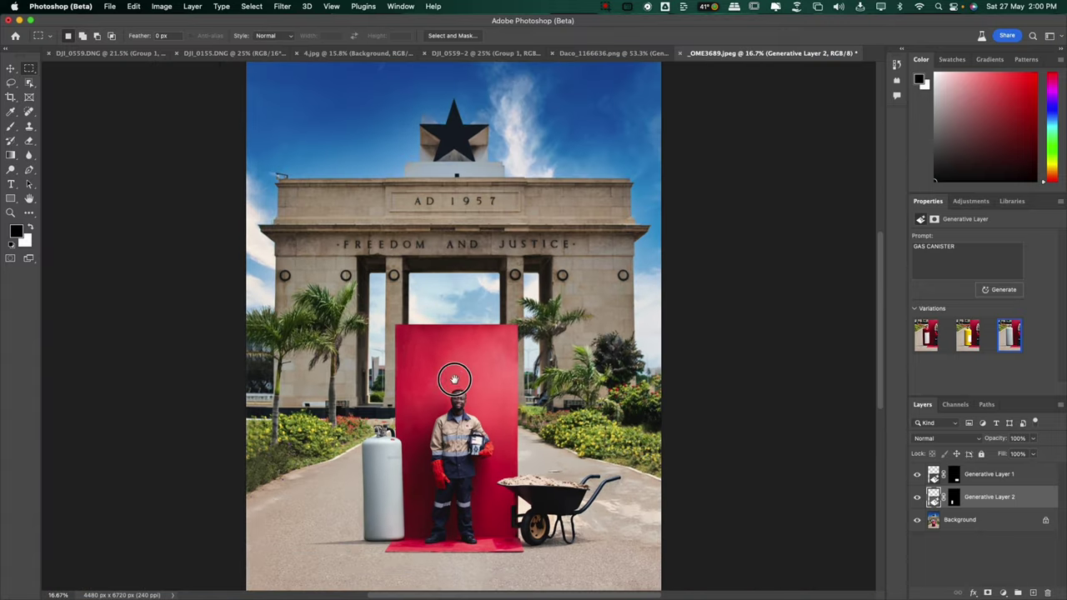
Group the wheelbarrow and canister layers into Group 1 and toggle it to compare
shift+click(996, 477)
key(super+g)
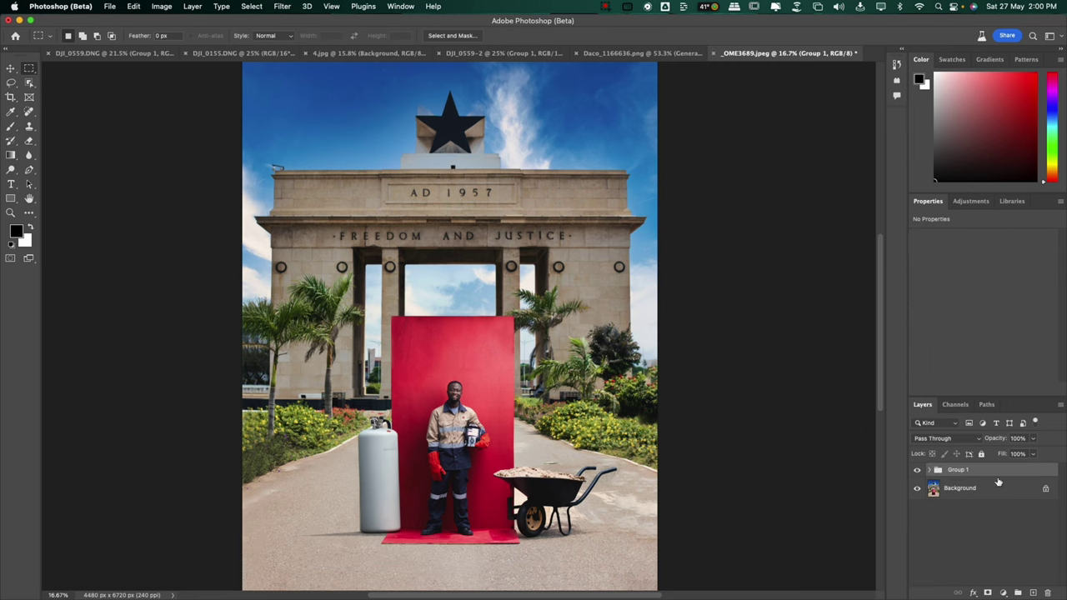
click(918, 470)
click(918, 470)
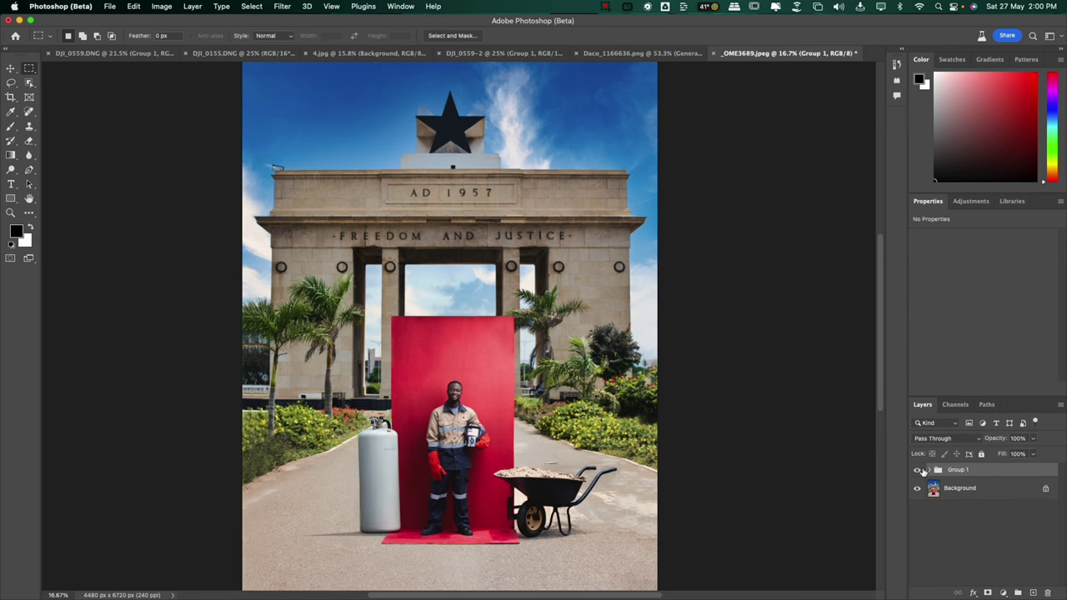